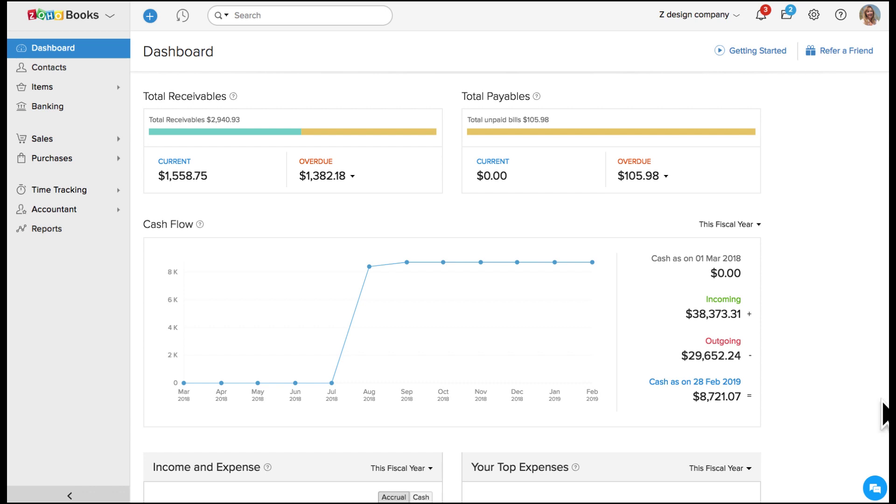
{"action": "scroll", "coordinate": [848, 400], "scroll_direction": "down", "scroll_amount": 3}
{"action": "scroll", "coordinate": [850, 401], "scroll_direction": "down", "scroll_amount": 2}
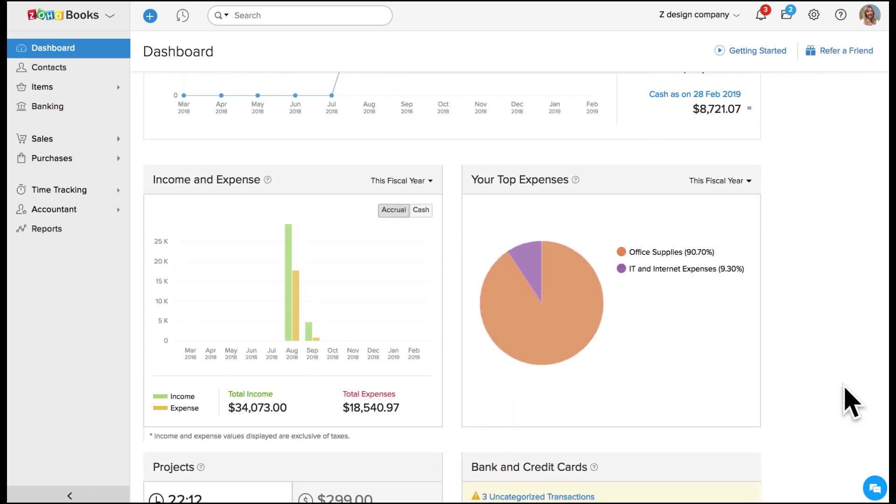
Step: Open the Reports catalogue and browse down to its Accountant, Currency and Activity sections
{"action": "left_click", "coordinate": [572, 329]}
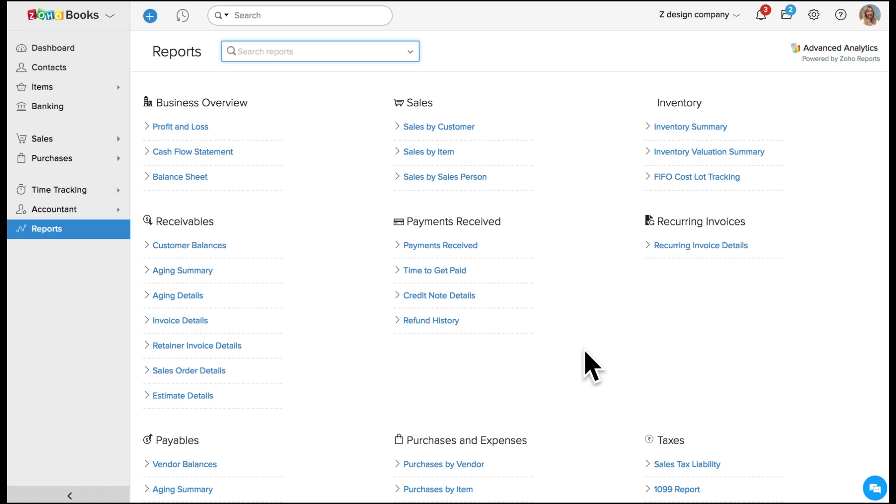
{"action": "scroll", "coordinate": [590, 366], "scroll_direction": "down", "scroll_amount": 3}
{"action": "scroll", "coordinate": [590, 365], "scroll_direction": "down", "scroll_amount": 1}
{"action": "scroll", "coordinate": [590, 365], "scroll_direction": "down", "scroll_amount": 3}
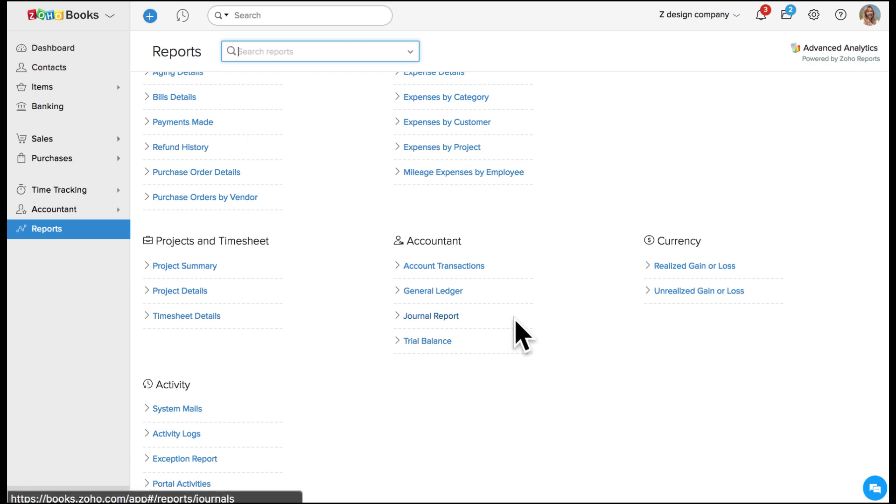
{"action": "left_click", "coordinate": [70, 73]}
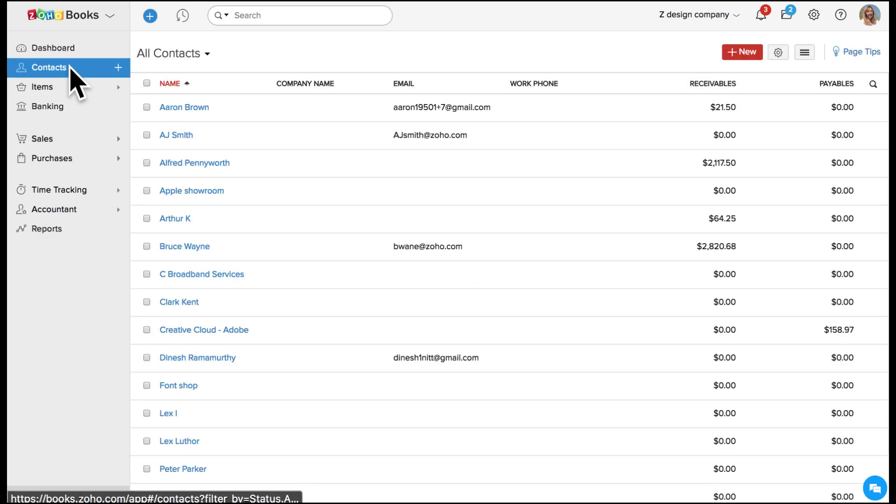
{"action": "scroll", "coordinate": [301, 191], "scroll_direction": "down", "scroll_amount": 2}
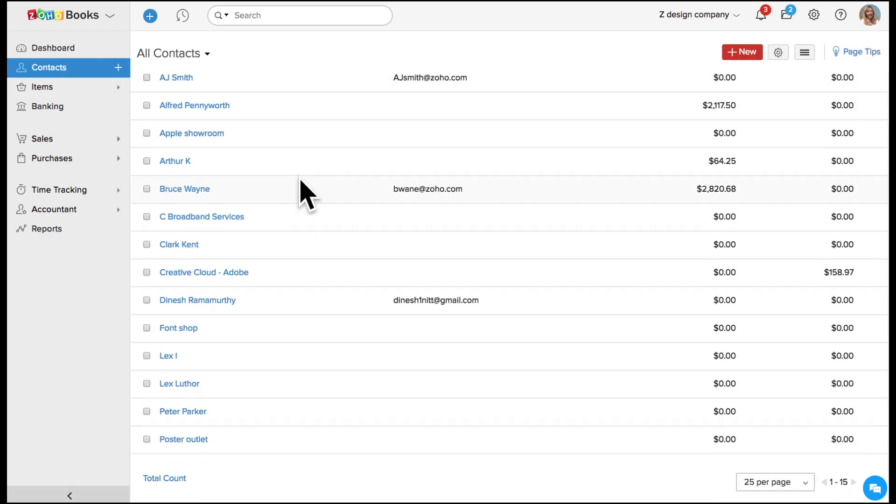
{"action": "scroll", "coordinate": [300, 194], "scroll_direction": "up", "scroll_amount": 2}
{"action": "left_click", "coordinate": [341, 106]}
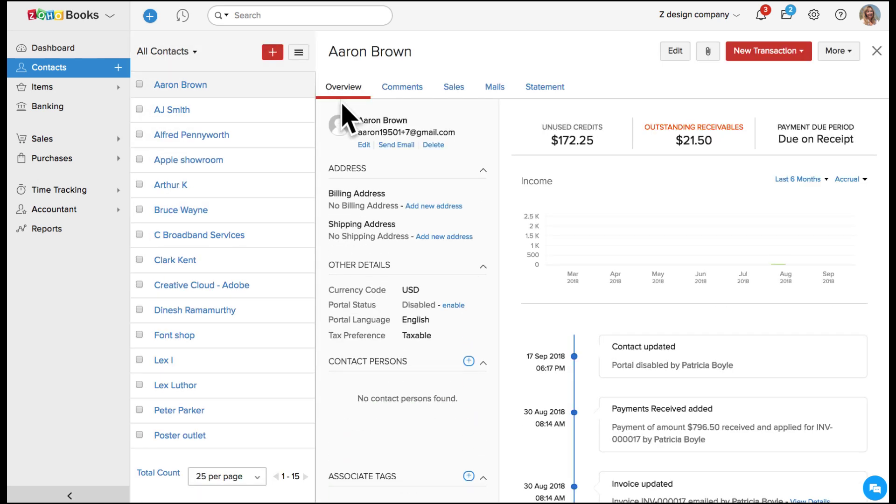
{"action": "scroll", "coordinate": [538, 127], "scroll_direction": "down", "scroll_amount": 2}
{"action": "scroll", "coordinate": [537, 115], "scroll_direction": "down", "scroll_amount": 1}
{"action": "scroll", "coordinate": [538, 120], "scroll_direction": "up", "scroll_amount": 2}
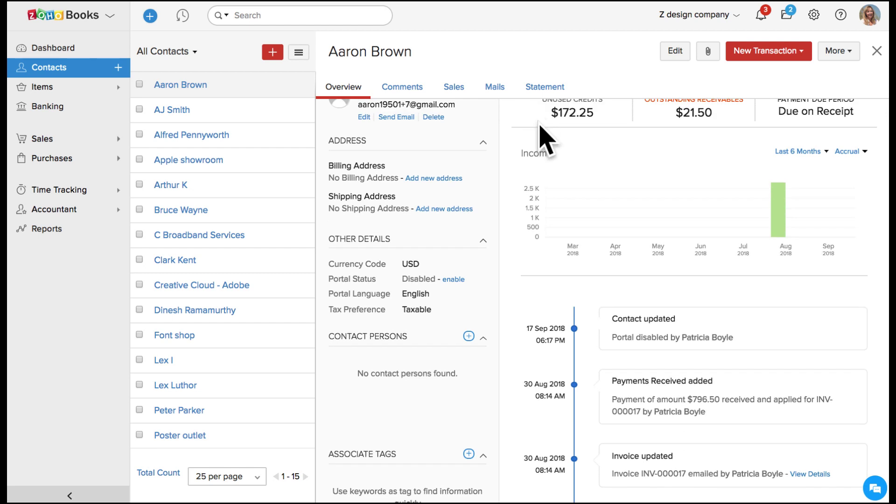
{"action": "left_click", "coordinate": [777, 51]}
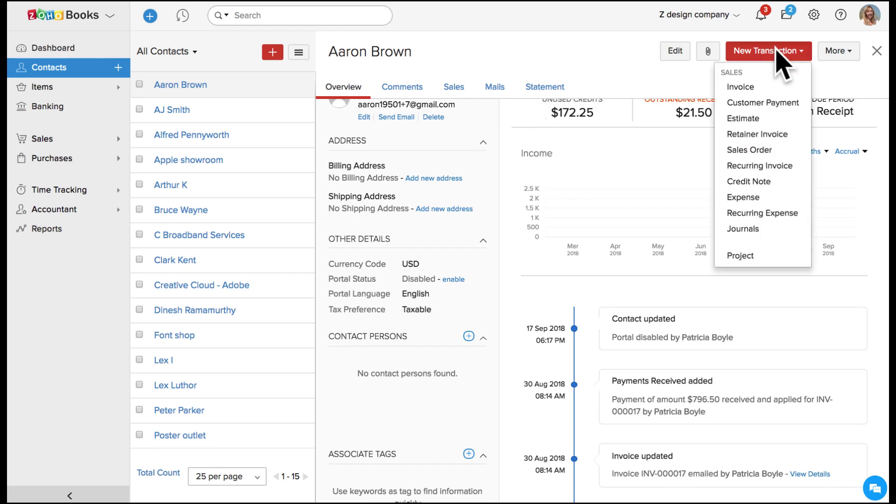
{"action": "left_click", "coordinate": [651, 91]}
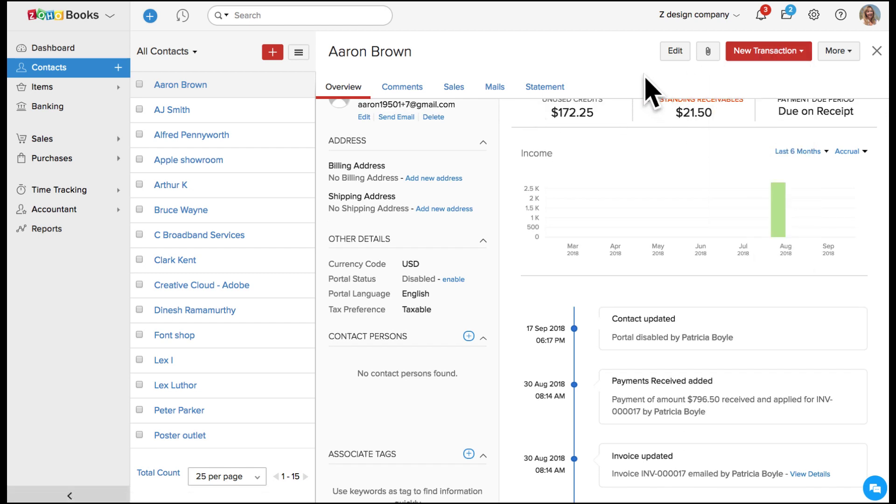
{"action": "left_click", "coordinate": [457, 93]}
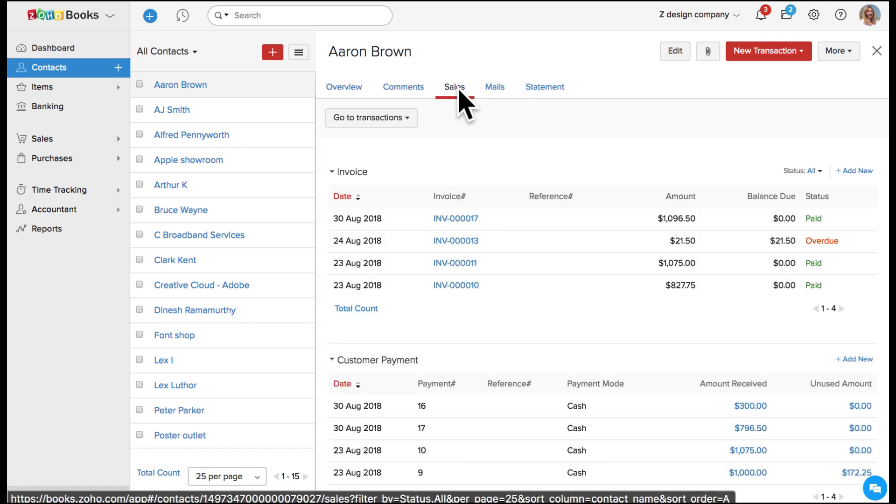
Step: Open the Poster design D4 item from the active Items list
{"action": "left_click", "coordinate": [79, 89]}
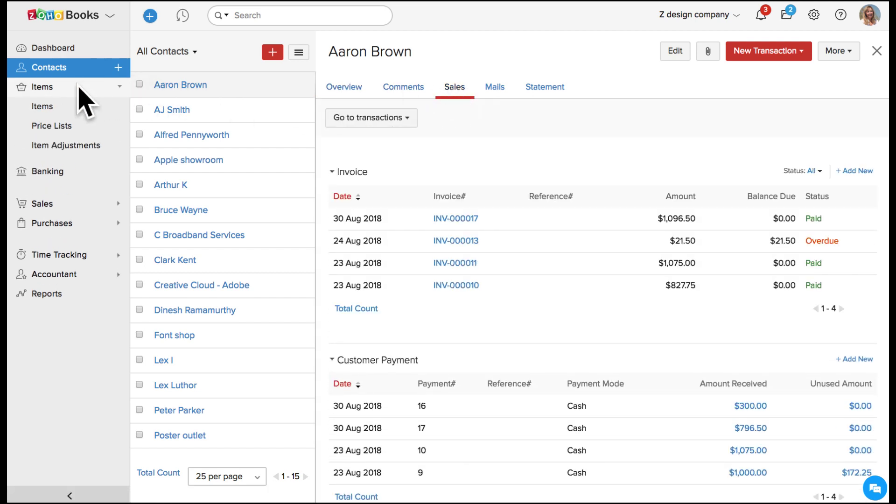
{"action": "left_click", "coordinate": [75, 107]}
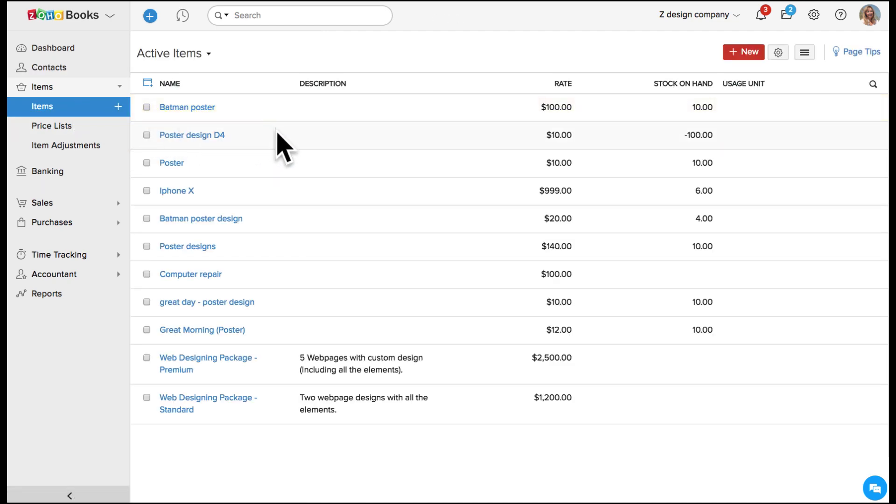
{"action": "left_click", "coordinate": [283, 140]}
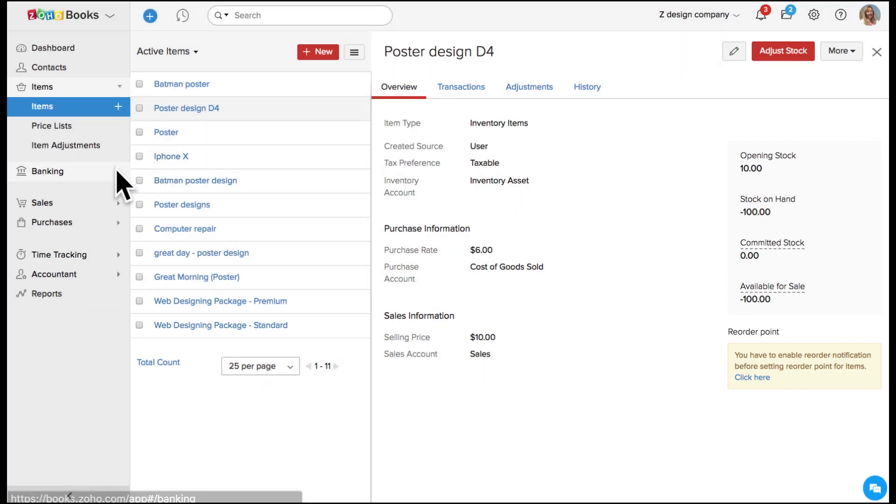
Step: Select the 18 Sep and 01 Sep 2018 bills as matches for Bank of America's $299 Adobe withdrawal
{"action": "left_click", "coordinate": [95, 173]}
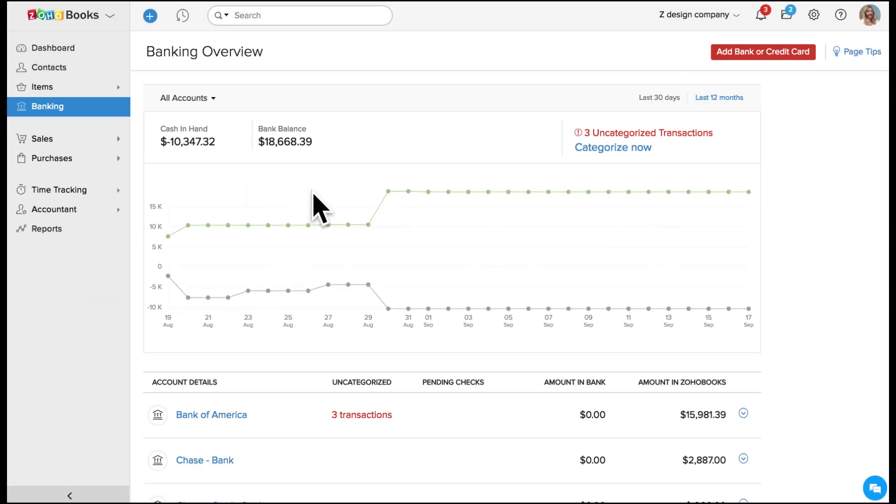
{"action": "scroll", "coordinate": [314, 205], "scroll_direction": "down", "scroll_amount": 3}
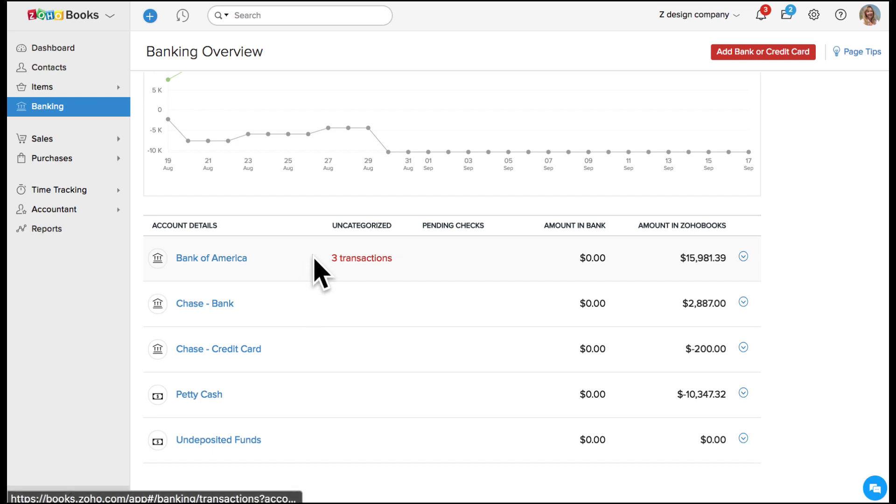
{"action": "left_click", "coordinate": [315, 259]}
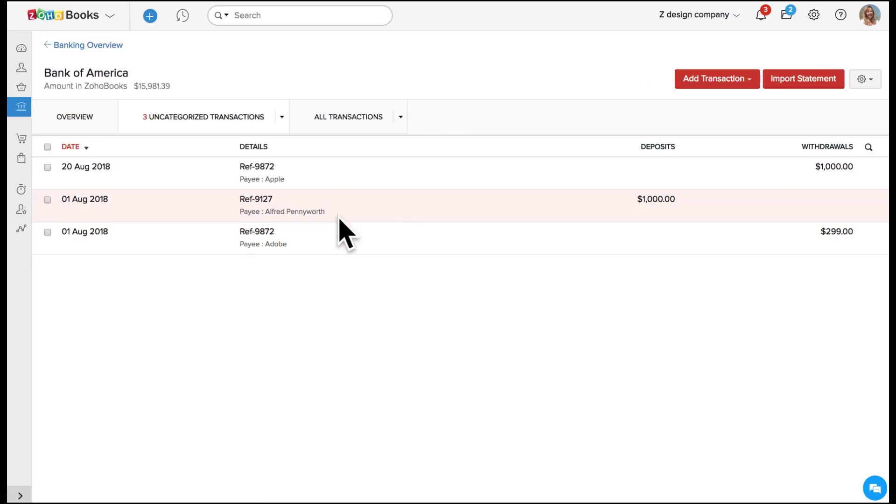
{"action": "left_click", "coordinate": [339, 237]}
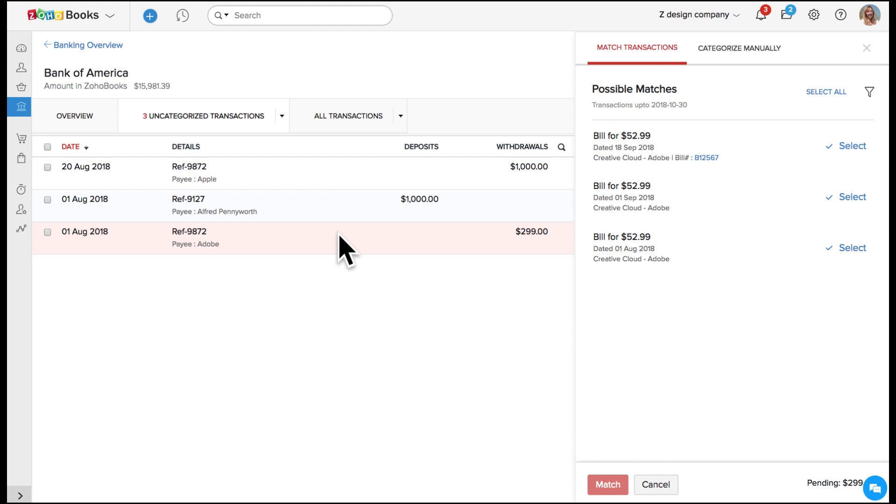
{"action": "left_click", "coordinate": [844, 148]}
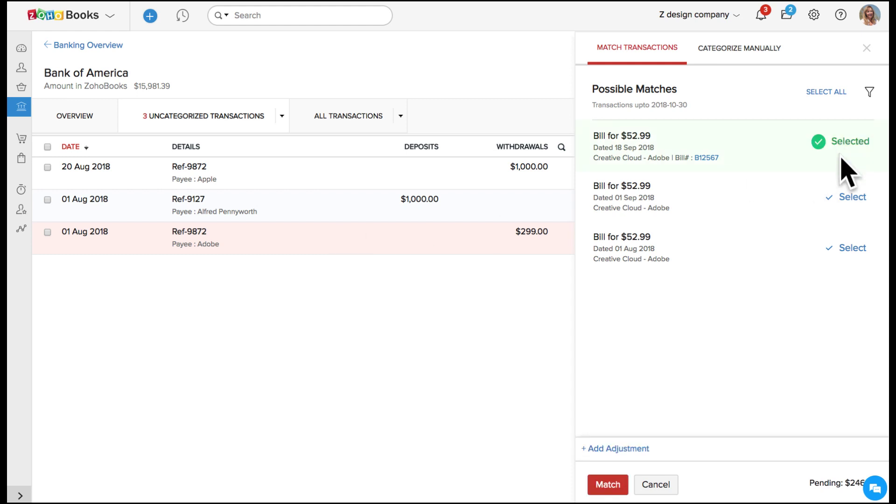
{"action": "left_click", "coordinate": [845, 197]}
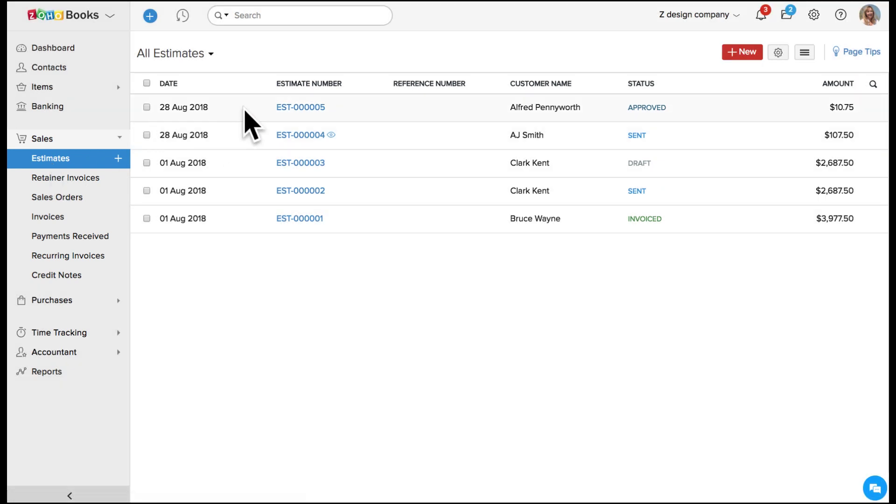
Step: View estimate EST-000005, the Retainer Invoices and Invoices lists, then open invoice INV-000020
{"action": "left_click", "coordinate": [245, 112]}
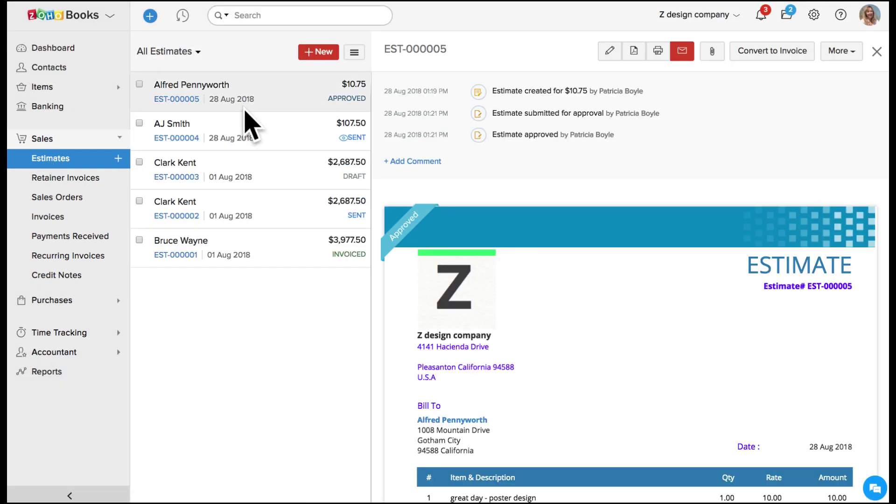
{"action": "left_click", "coordinate": [90, 181]}
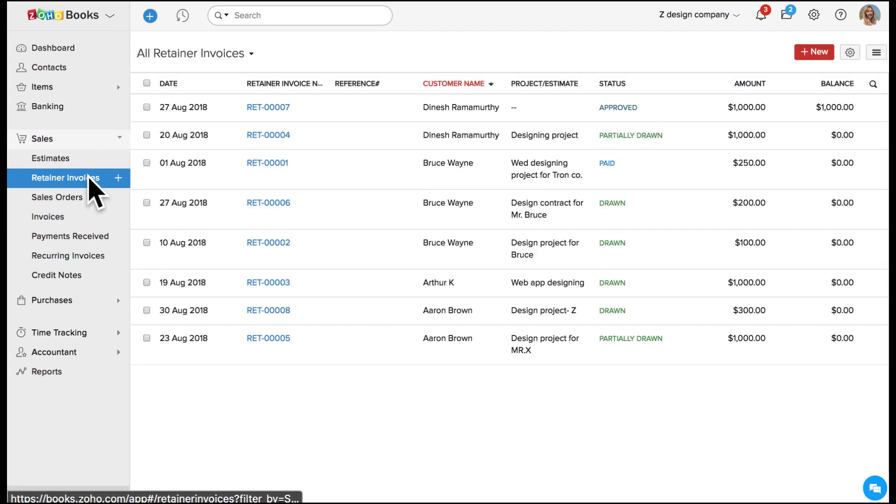
{"action": "left_click", "coordinate": [200, 115]}
{"action": "left_click", "coordinate": [67, 221]}
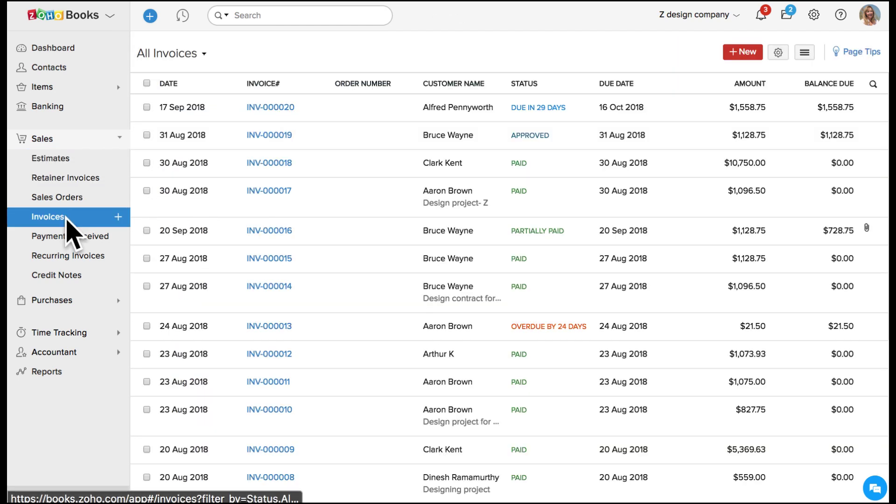
{"action": "left_click", "coordinate": [289, 112]}
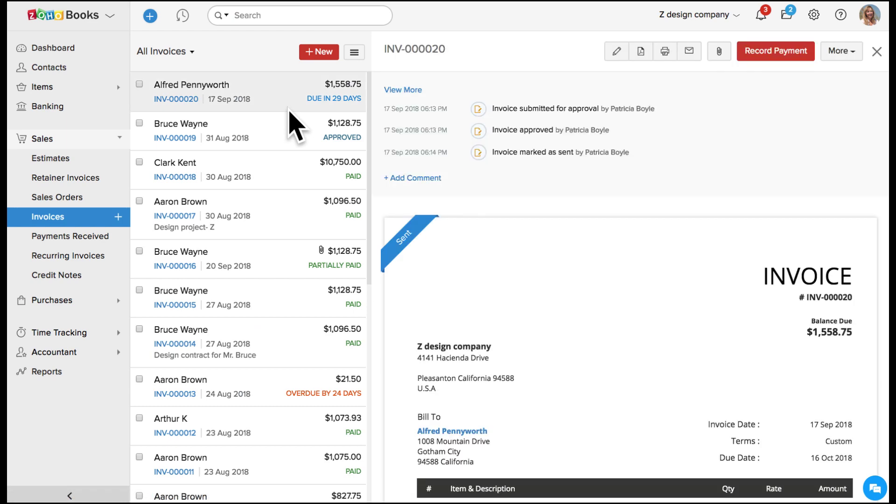
{"action": "left_click", "coordinate": [49, 300]}
Step: Look through the Expenses list and first expense, then open bill B12567 from Creative Cloud
{"action": "left_click", "coordinate": [91, 177]}
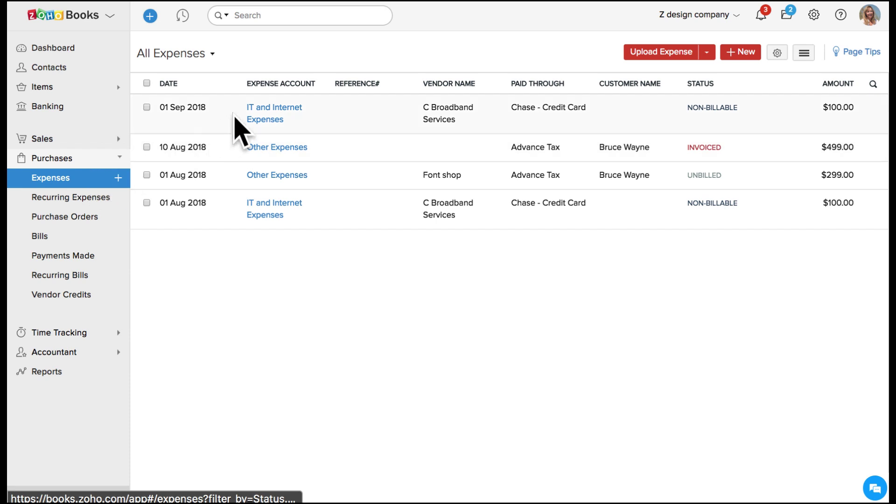
{"action": "left_click", "coordinate": [237, 128]}
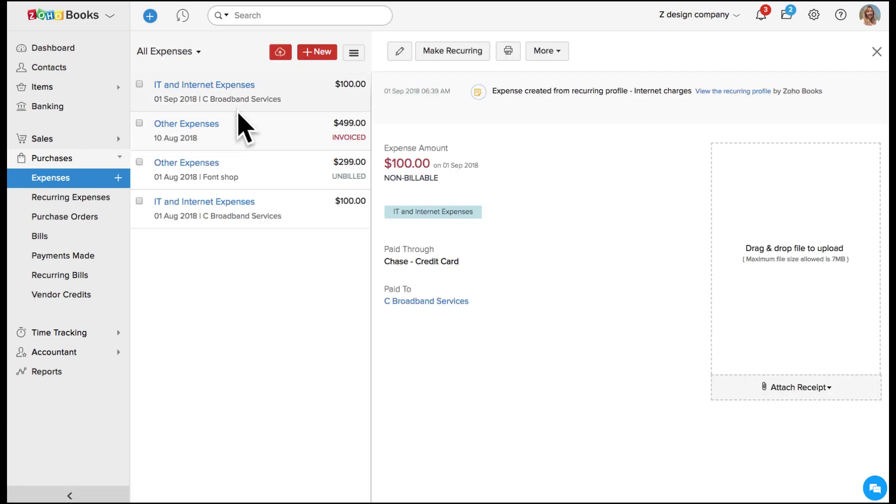
{"action": "left_click", "coordinate": [74, 241]}
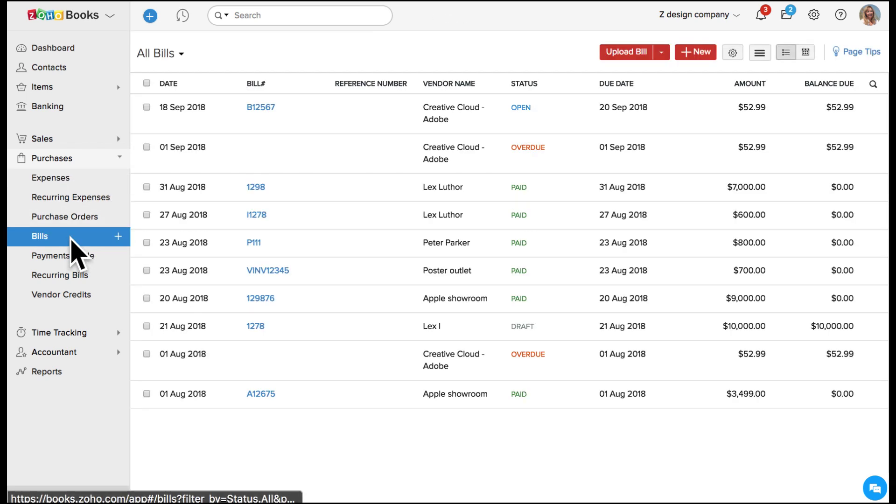
{"action": "left_click", "coordinate": [270, 116]}
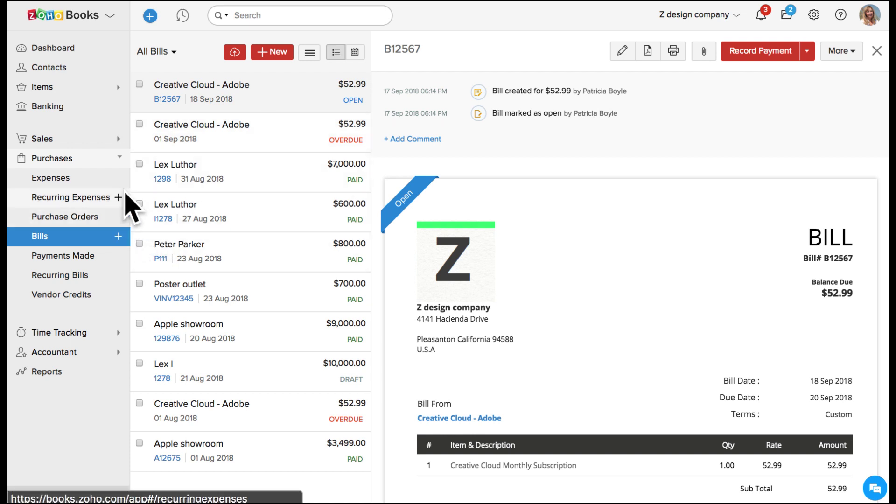
Step: Start blank invoice INV-000021 dated 17 Sep 2018 and check the quick-create menu
{"action": "left_click", "coordinate": [117, 139]}
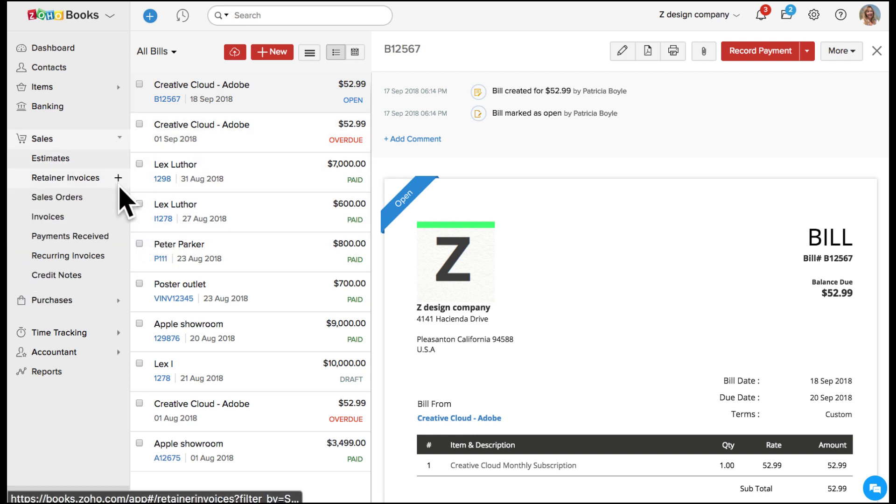
{"action": "left_click", "coordinate": [118, 218]}
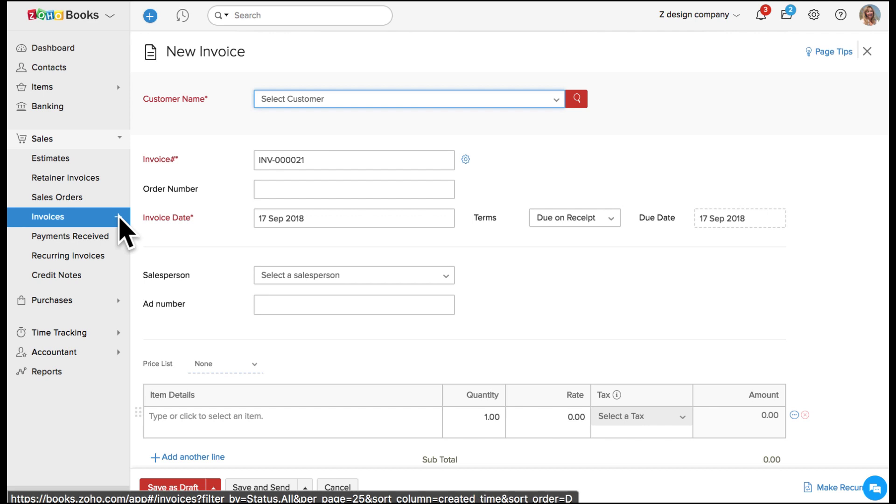
{"action": "left_click", "coordinate": [151, 16]}
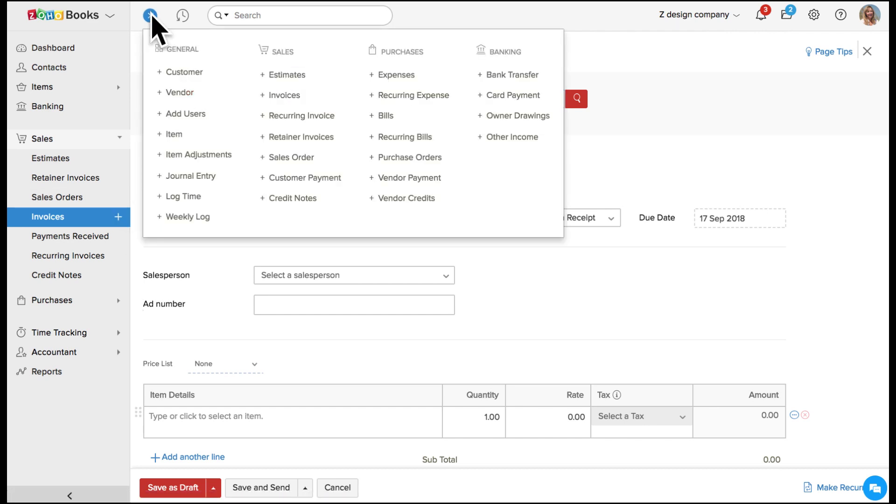
{"action": "left_click", "coordinate": [150, 16]}
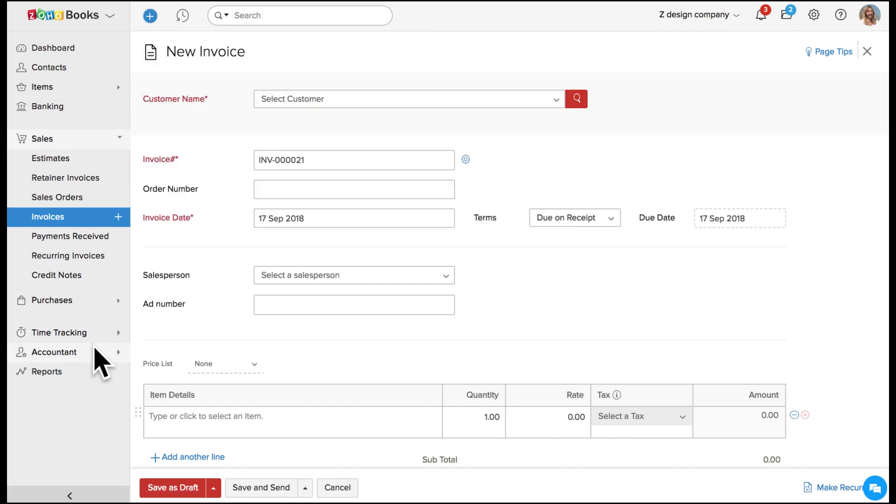
Step: Browse the Accountant section's Manual Journals, Currency Adjustments and Chart of Accounts pages
{"action": "left_click", "coordinate": [95, 351]}
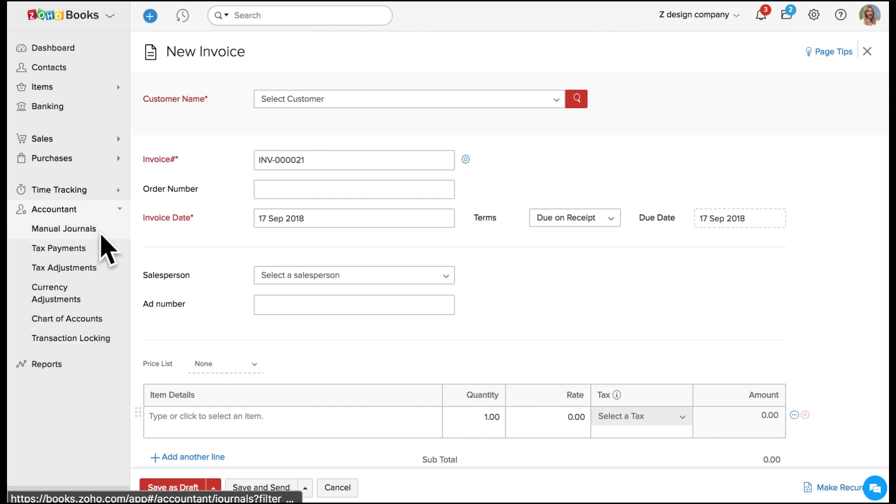
{"action": "left_click", "coordinate": [101, 236]}
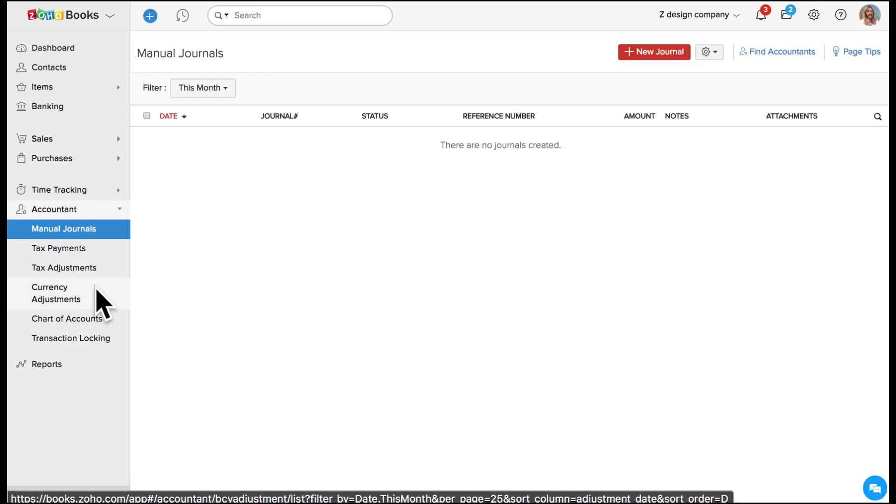
{"action": "left_click", "coordinate": [101, 304]}
{"action": "left_click", "coordinate": [98, 326]}
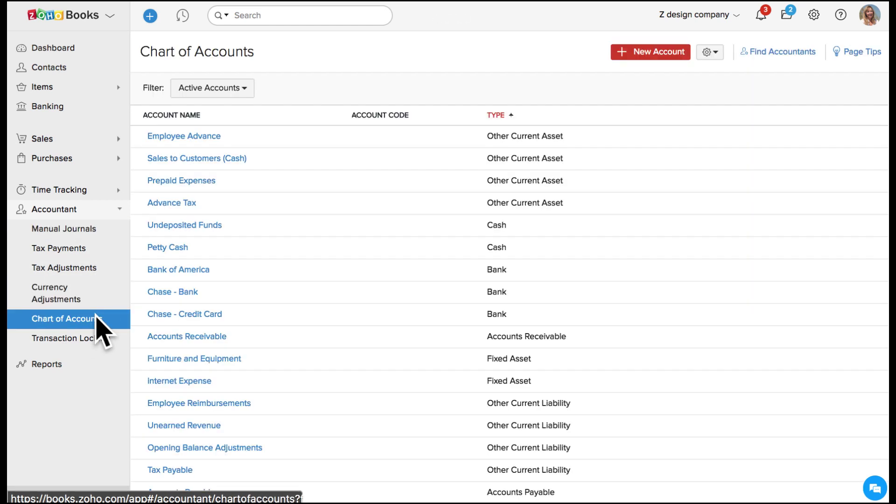
Step: Enable transaction locking with lock date 11 Sep 2018 and reason 'Audited', and save
{"action": "left_click", "coordinate": [107, 339]}
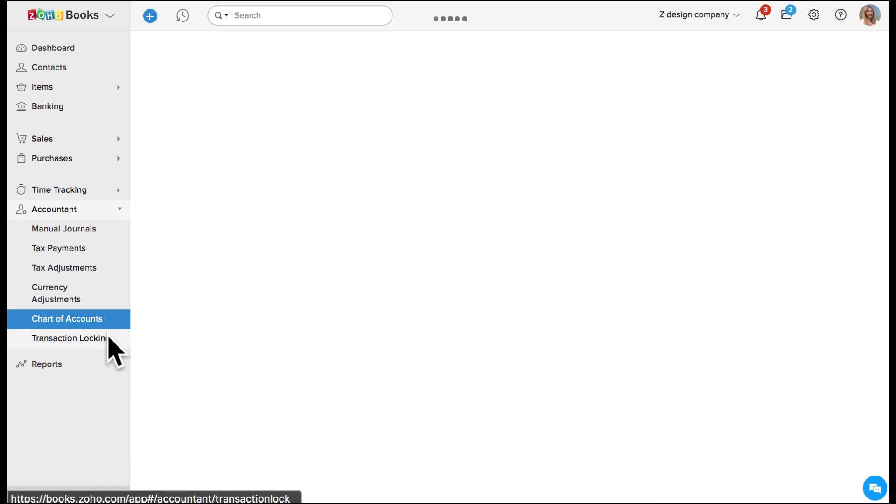
{"action": "left_click", "coordinate": [163, 133]}
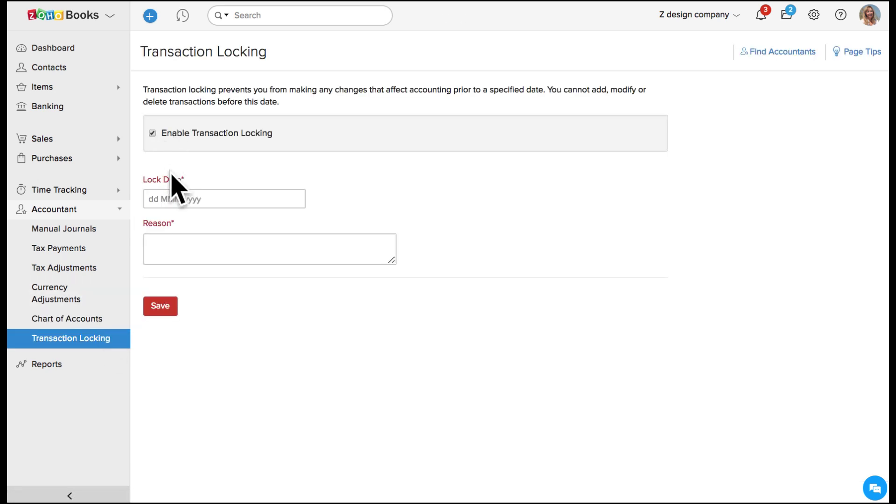
{"action": "left_click", "coordinate": [181, 199]}
{"action": "left_click", "coordinate": [199, 112]}
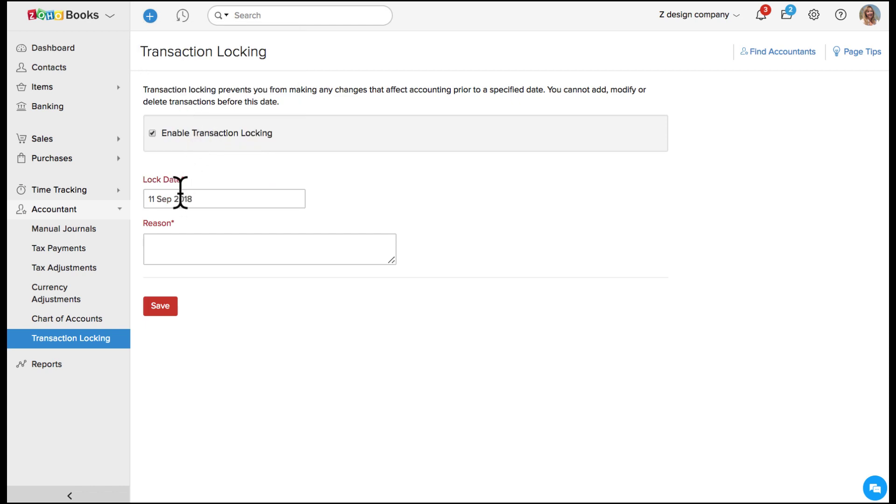
{"action": "left_click", "coordinate": [179, 245]}
{"action": "type", "text": "Audited"}
{"action": "left_click", "coordinate": [164, 306]}
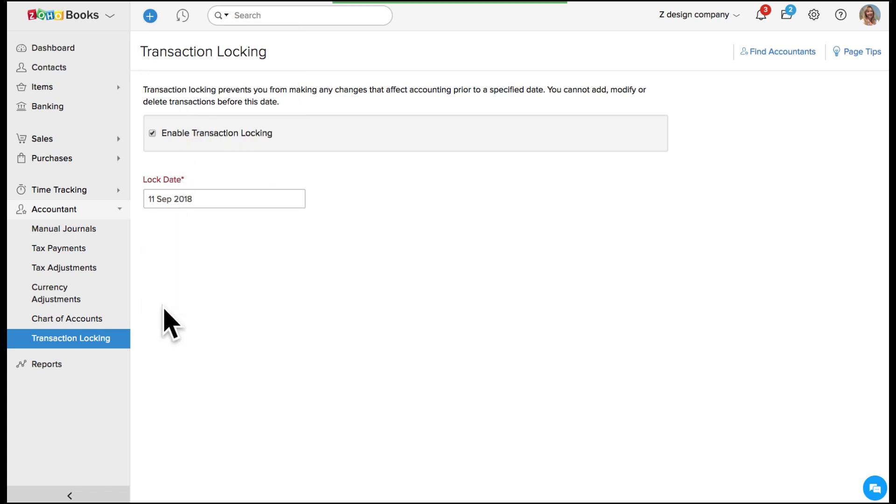
Step: Open Design project- Z from Projects and view its sales, including paid invoice INV-000017
{"action": "left_click", "coordinate": [92, 190]}
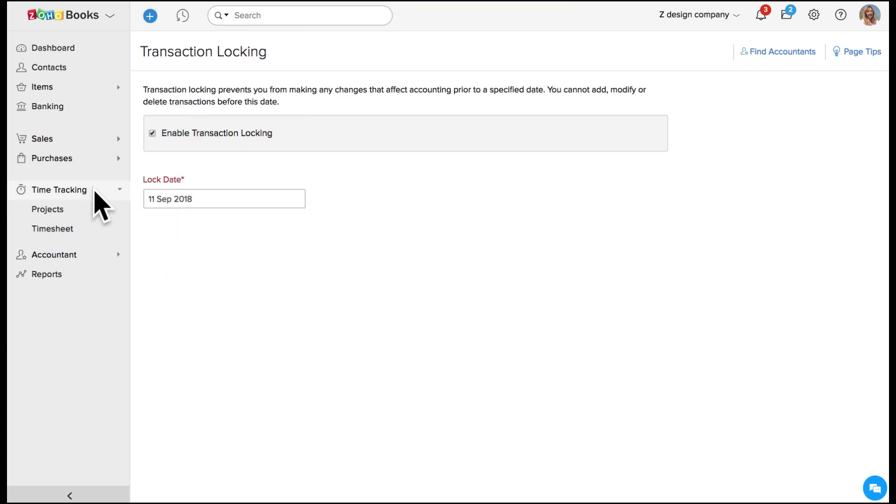
{"action": "left_click", "coordinate": [94, 214]}
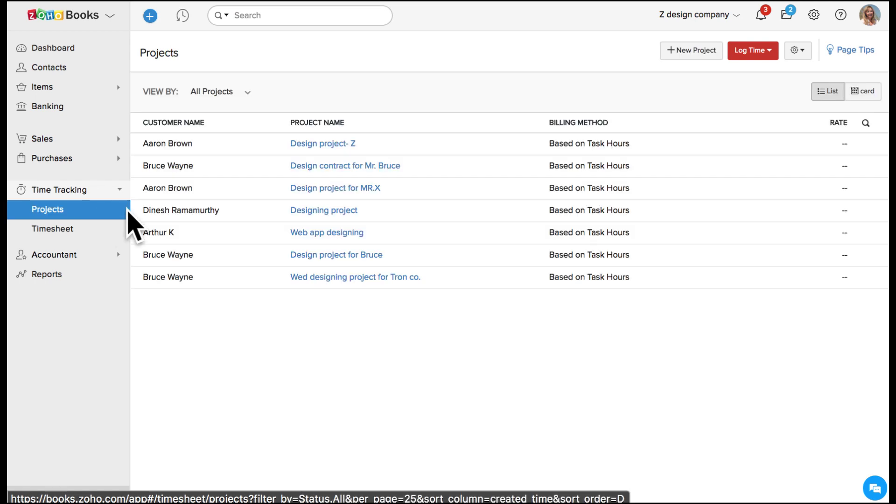
{"action": "left_click", "coordinate": [290, 148]}
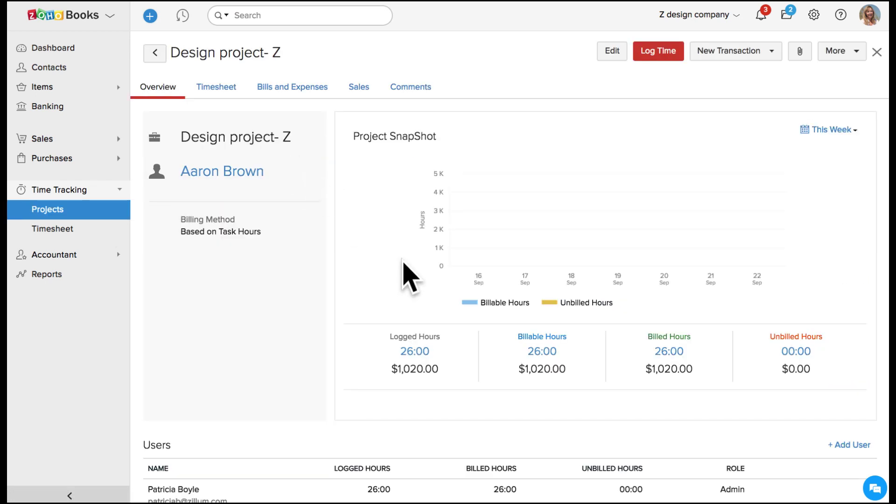
{"action": "left_click", "coordinate": [366, 90]}
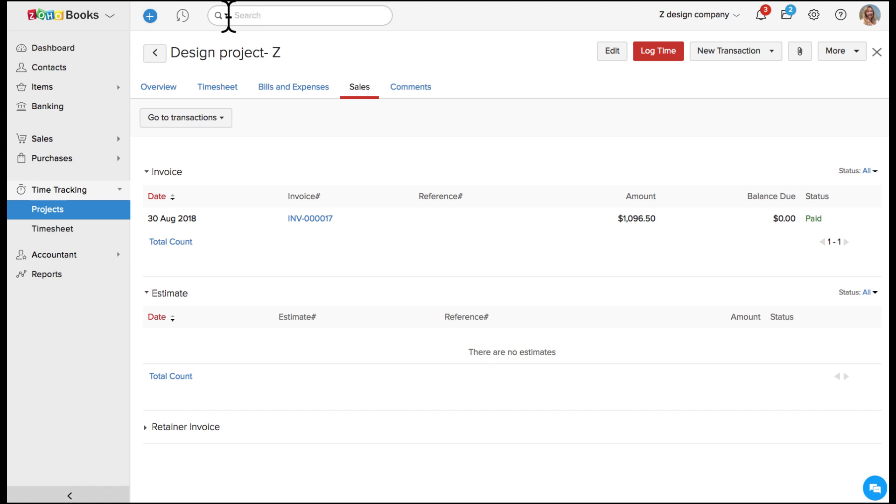
{"action": "left_click", "coordinate": [225, 16]}
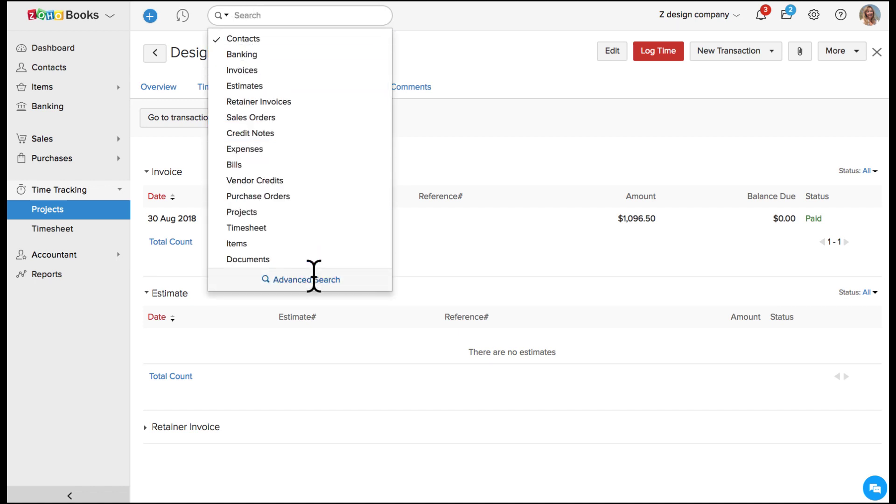
{"action": "left_click", "coordinate": [314, 279]}
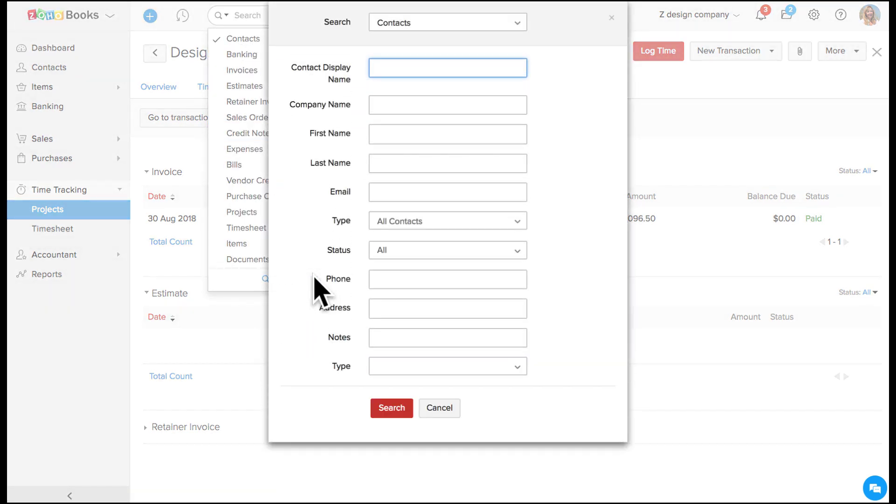
{"action": "left_click", "coordinate": [432, 409]}
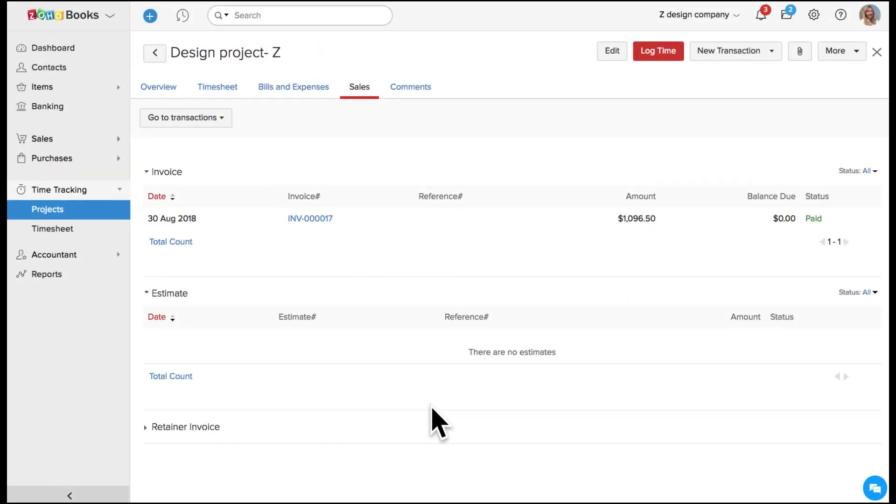
Step: Review the Organization Profile, then open the 31 Jul 2018 opening balances for editing
{"action": "left_click", "coordinate": [814, 15]}
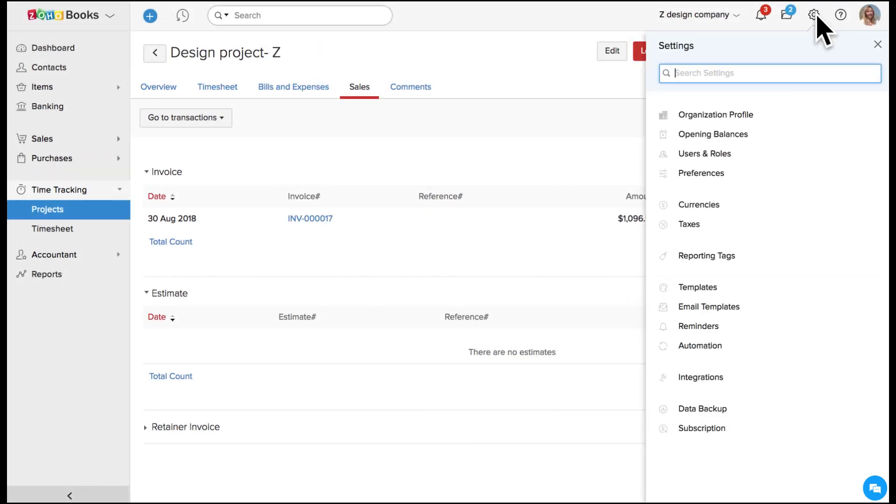
{"action": "left_click", "coordinate": [802, 114]}
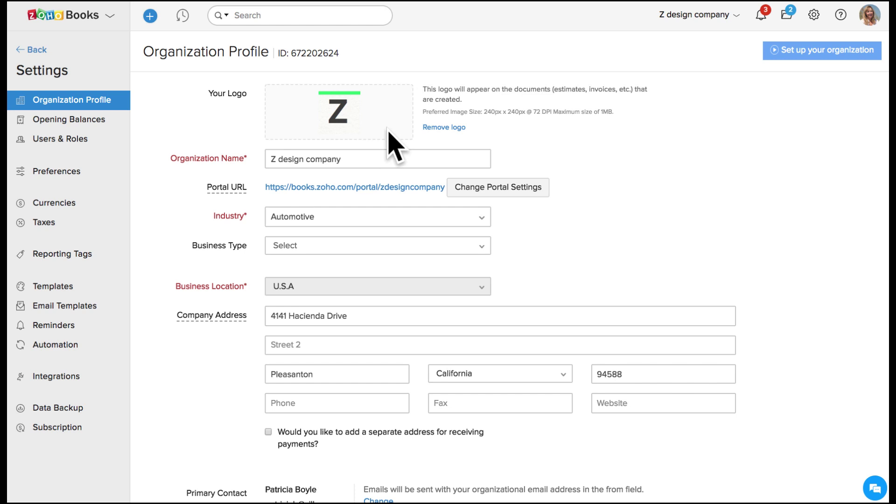
{"action": "left_click", "coordinate": [92, 126]}
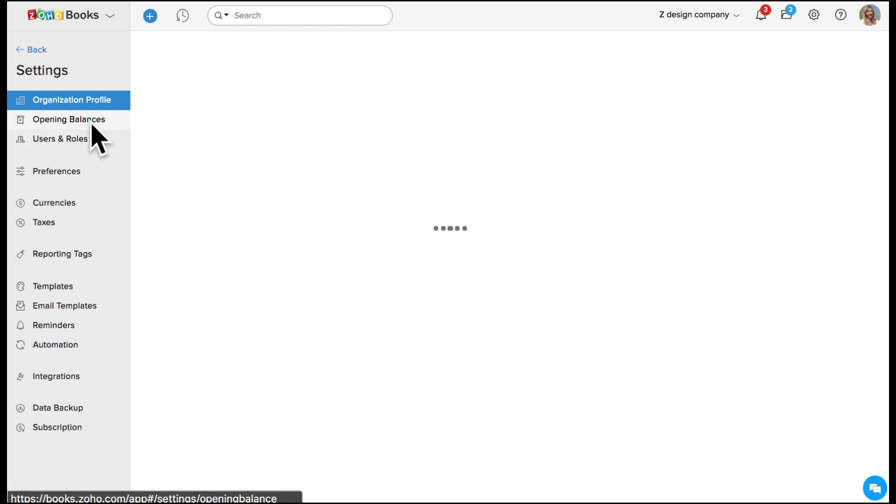
{"action": "left_click", "coordinate": [152, 144]}
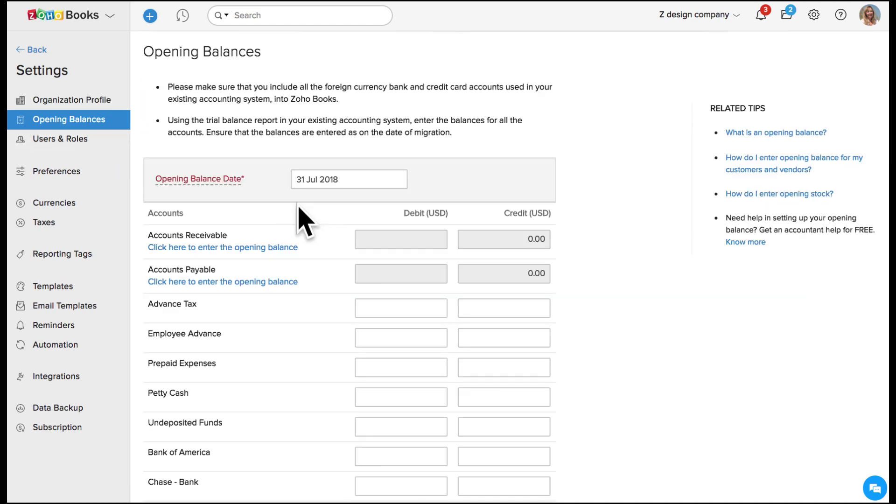
{"action": "scroll", "coordinate": [614, 356], "scroll_direction": "down", "scroll_amount": 4}
{"action": "scroll", "coordinate": [614, 357], "scroll_direction": "down", "scroll_amount": 8}
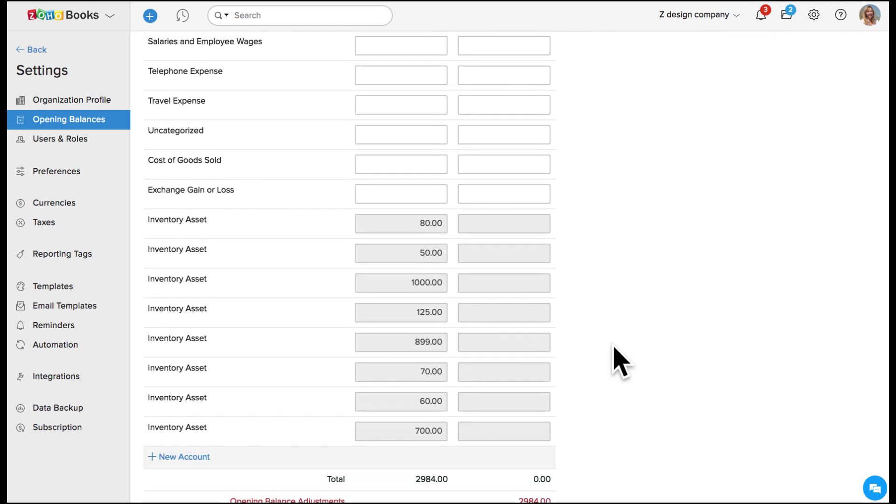
{"action": "scroll", "coordinate": [614, 356], "scroll_direction": "down", "scroll_amount": 2}
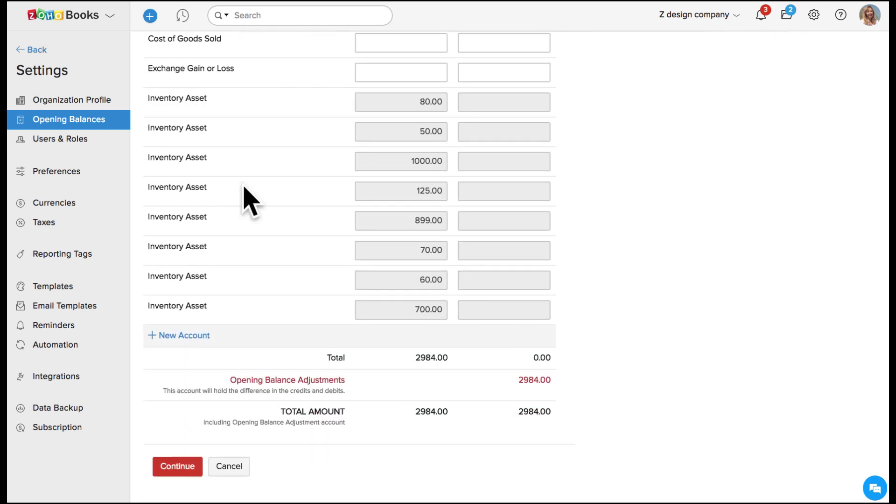
Step: Go to Users & Roles, switch to Roles, and begin a New Role to review its permissions
{"action": "left_click", "coordinate": [98, 149]}
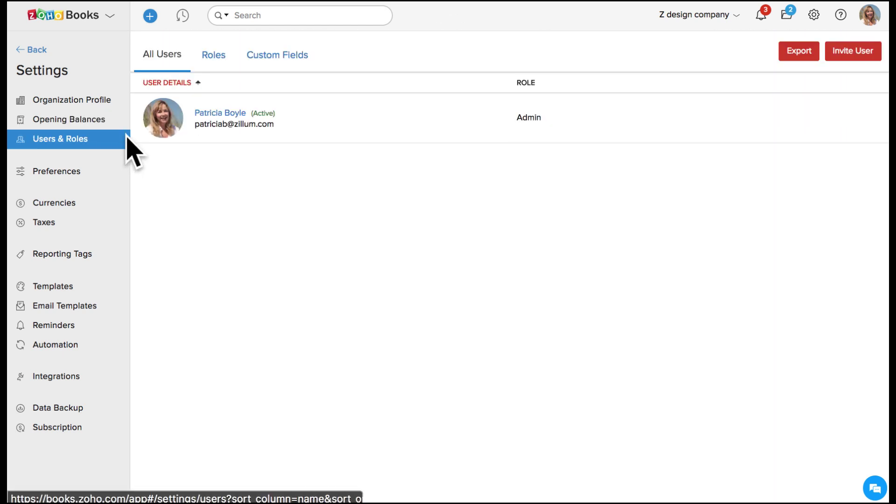
{"action": "left_click", "coordinate": [215, 56]}
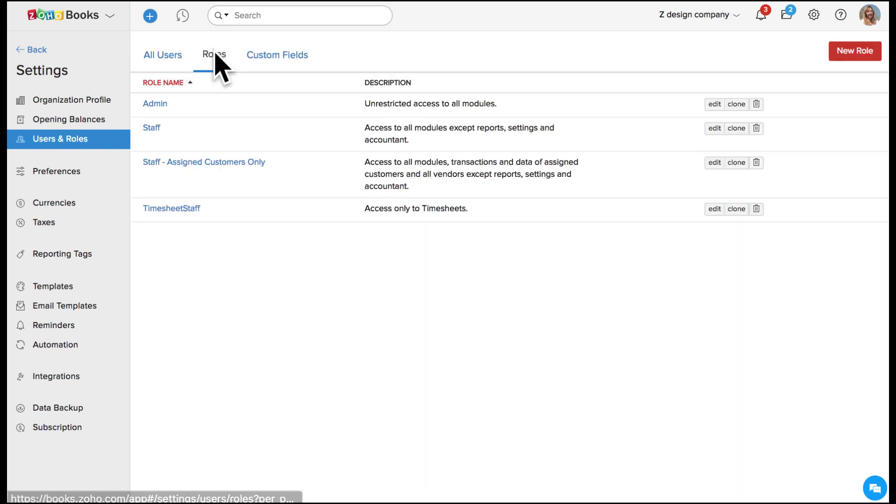
{"action": "left_click", "coordinate": [856, 51]}
{"action": "scroll", "coordinate": [653, 367], "scroll_direction": "down", "scroll_amount": 2}
{"action": "scroll", "coordinate": [653, 368], "scroll_direction": "down", "scroll_amount": 3}
{"action": "scroll", "coordinate": [653, 368], "scroll_direction": "down", "scroll_amount": 1}
{"action": "scroll", "coordinate": [652, 367], "scroll_direction": "down", "scroll_amount": 1}
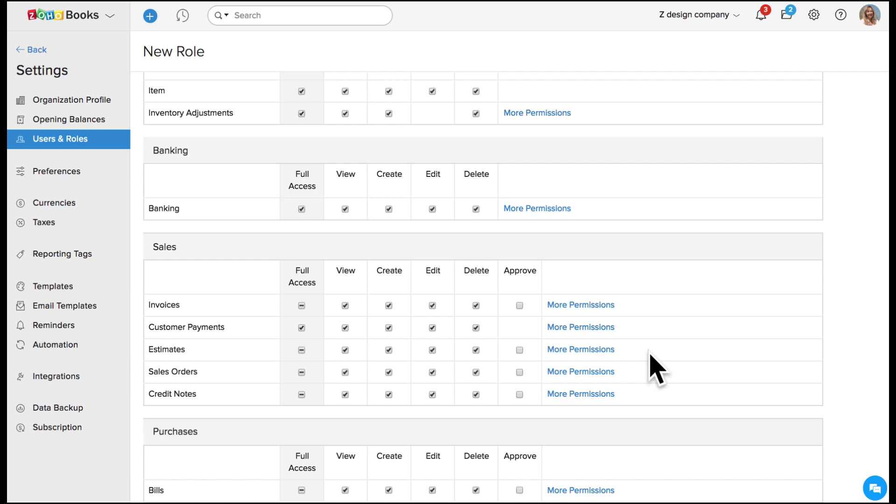
Step: Review the invoice Ad number custom field, then show the California and NYC tax rates
{"action": "left_click", "coordinate": [79, 173]}
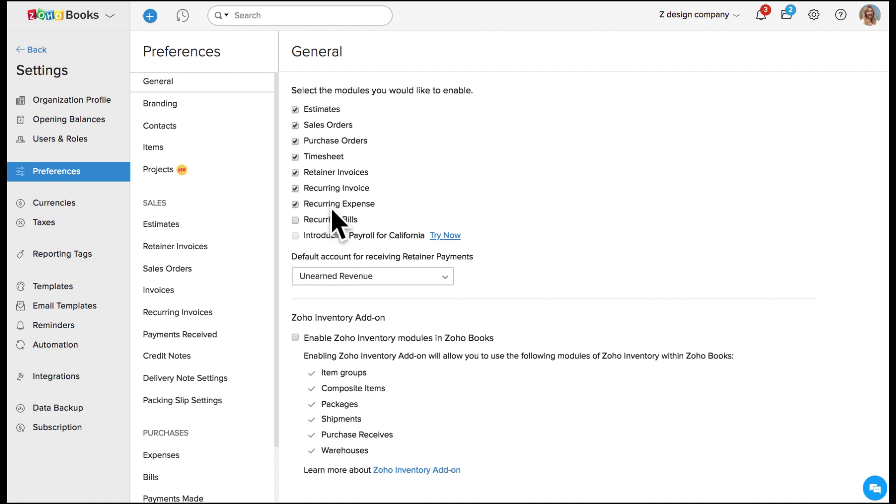
{"action": "left_click", "coordinate": [205, 292]}
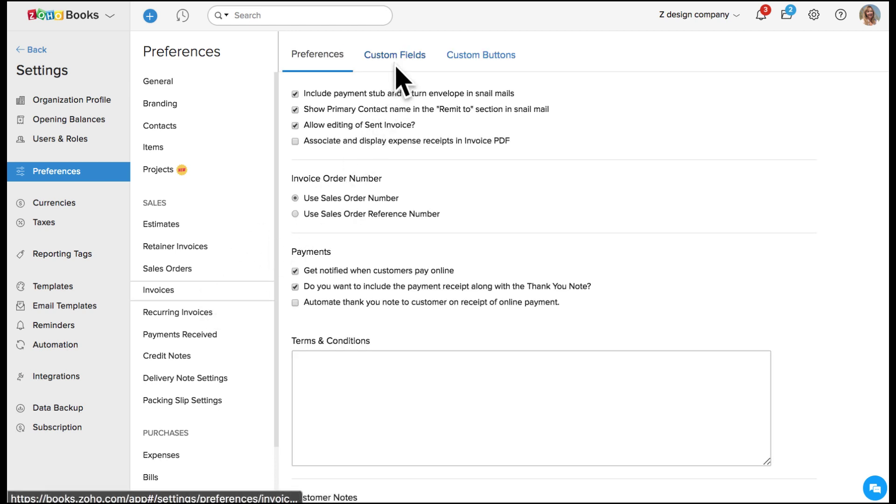
{"action": "left_click", "coordinate": [397, 62]}
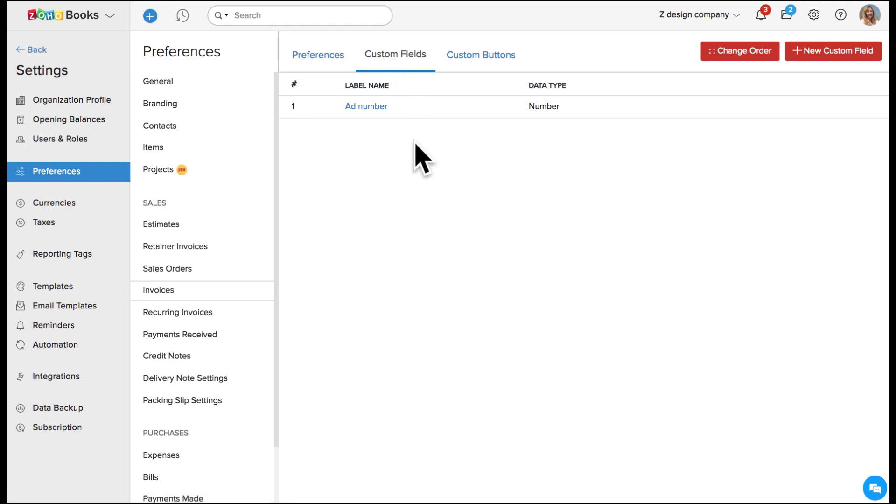
{"action": "left_click", "coordinate": [86, 225]}
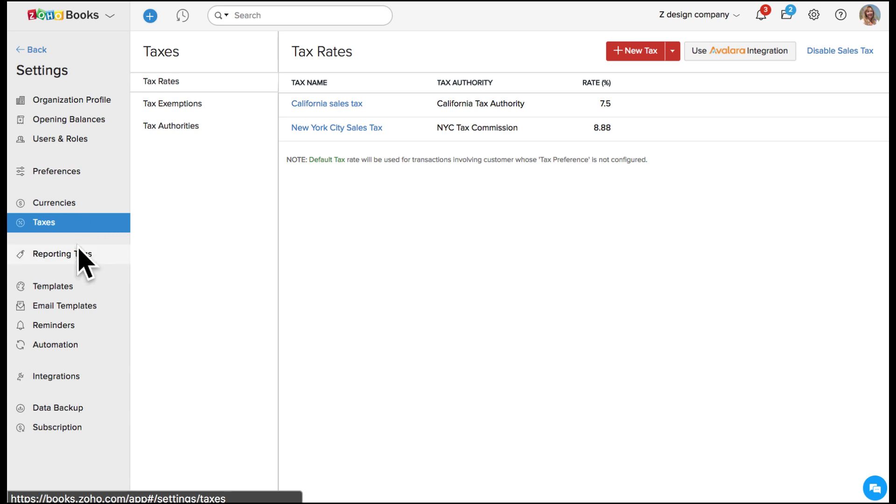
Step: Browse the invoice templates gallery and close it without choosing one
{"action": "left_click", "coordinate": [76, 293]}
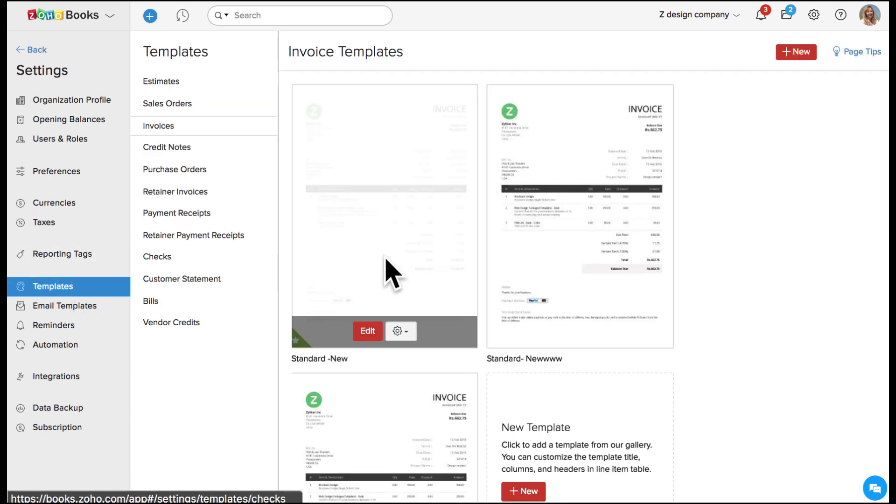
{"action": "scroll", "coordinate": [438, 231], "scroll_direction": "down", "scroll_amount": 3}
{"action": "scroll", "coordinate": [438, 266], "scroll_direction": "up", "scroll_amount": 3}
{"action": "left_click", "coordinate": [797, 52]}
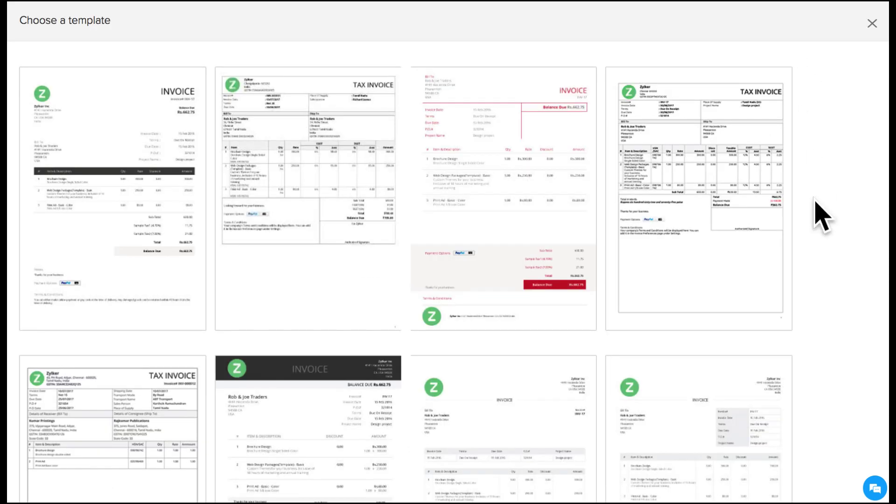
{"action": "scroll", "coordinate": [819, 264], "scroll_direction": "down", "scroll_amount": 3}
{"action": "scroll", "coordinate": [819, 264], "scroll_direction": "down", "scroll_amount": 3}
{"action": "scroll", "coordinate": [819, 264], "scroll_direction": "down", "scroll_amount": 4}
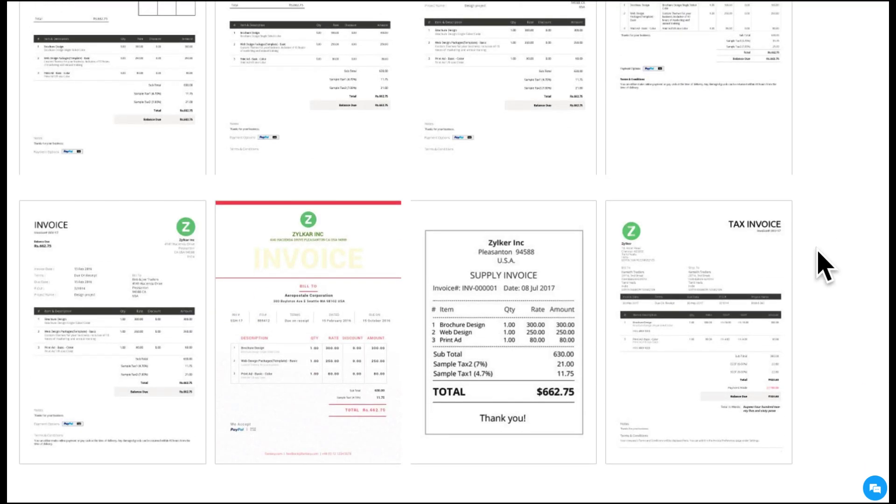
{"action": "scroll", "coordinate": [819, 264], "scroll_direction": "up", "scroll_amount": 5}
{"action": "scroll", "coordinate": [820, 266], "scroll_direction": "up", "scroll_amount": 5}
{"action": "left_click", "coordinate": [871, 24]}
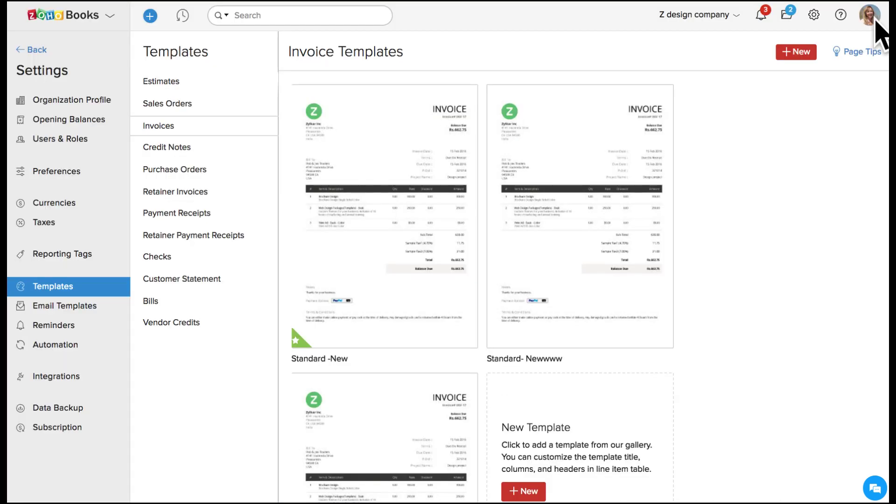
Step: View the default invoice notification email content, then go to payment reminder settings
{"action": "left_click", "coordinate": [98, 313]}
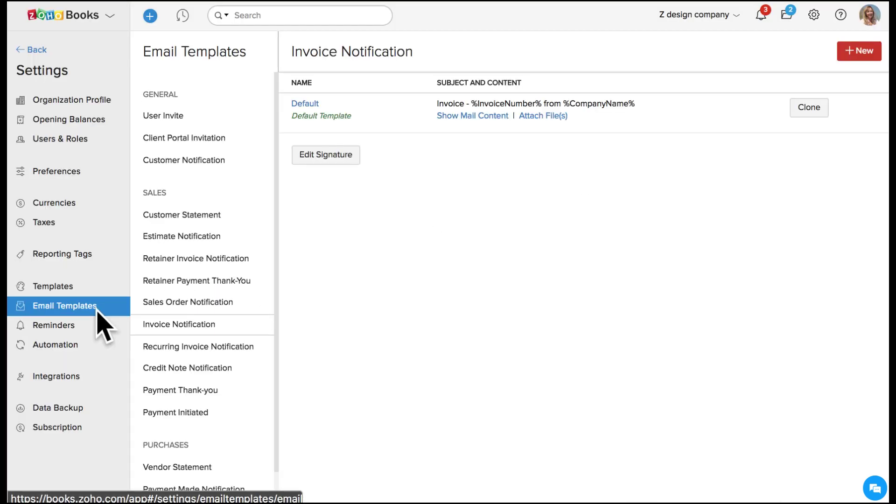
{"action": "left_click", "coordinate": [478, 117]}
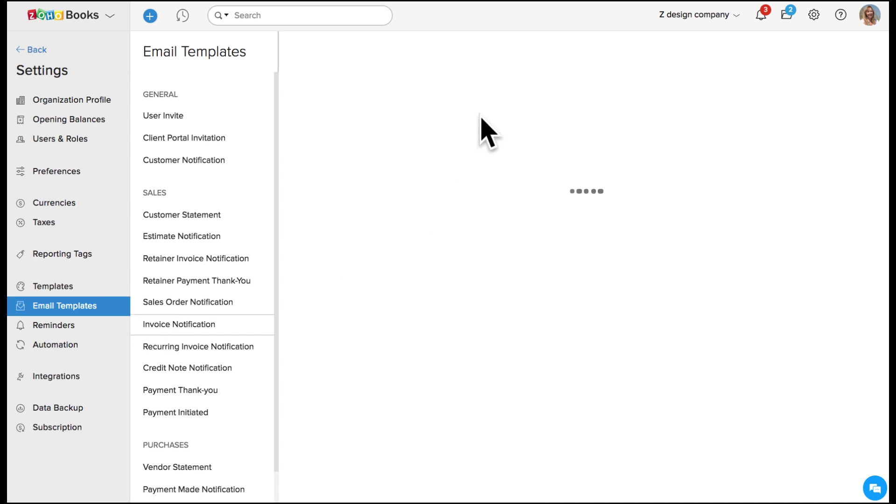
{"action": "scroll", "coordinate": [594, 382], "scroll_direction": "down", "scroll_amount": 3}
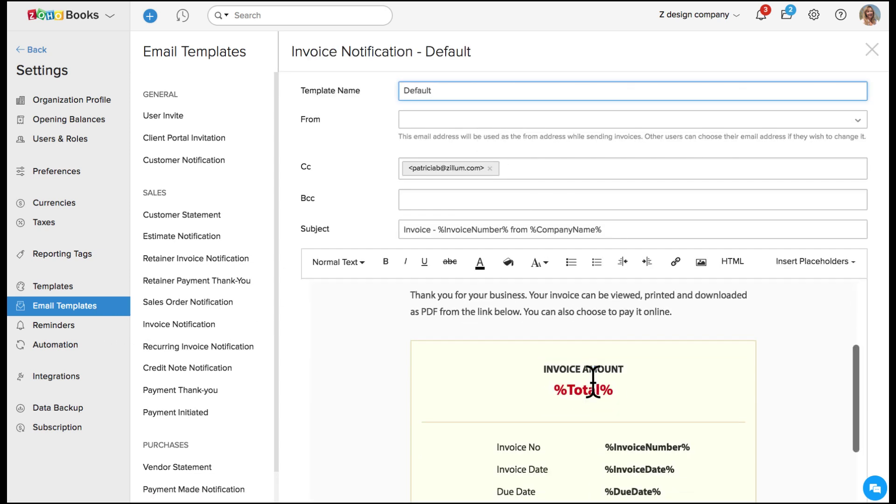
{"action": "scroll", "coordinate": [593, 381], "scroll_direction": "down", "scroll_amount": 2}
{"action": "scroll", "coordinate": [594, 381], "scroll_direction": "down", "scroll_amount": 2}
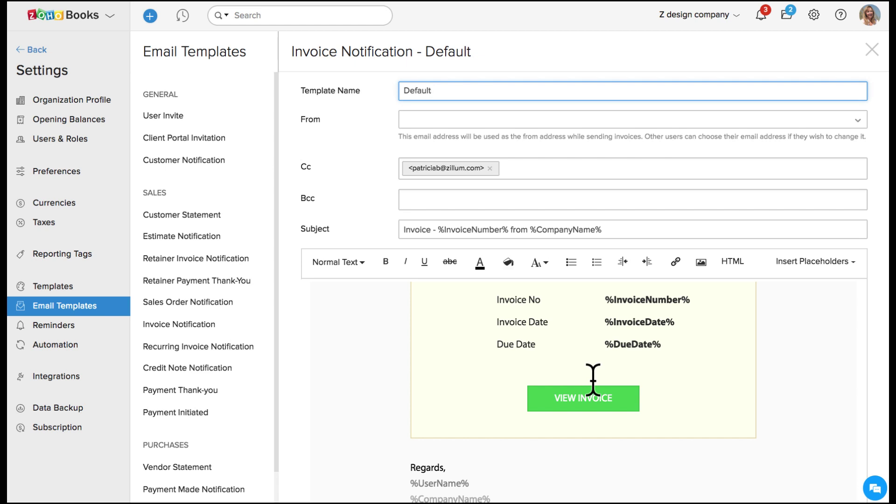
{"action": "left_click", "coordinate": [85, 325]}
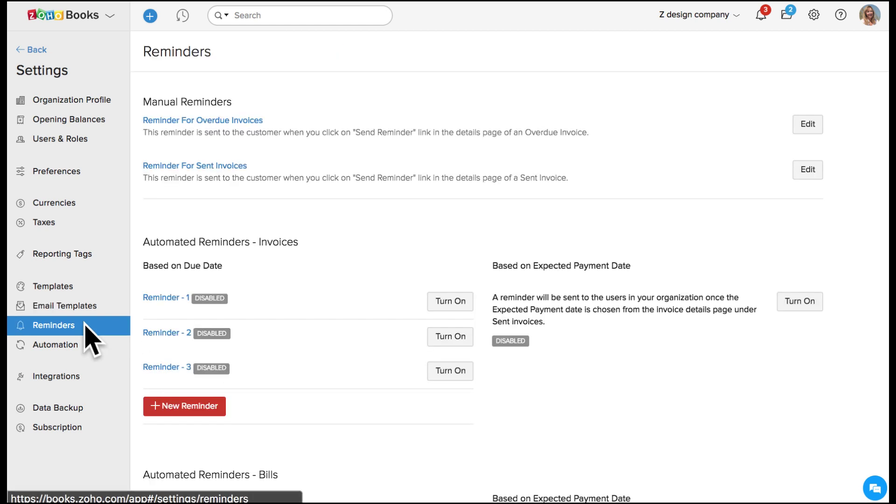
Step: Preview Reminder - 1's recipient, days and before/after options unsaved, then view the empty workflow rules
{"action": "left_click", "coordinate": [443, 305]}
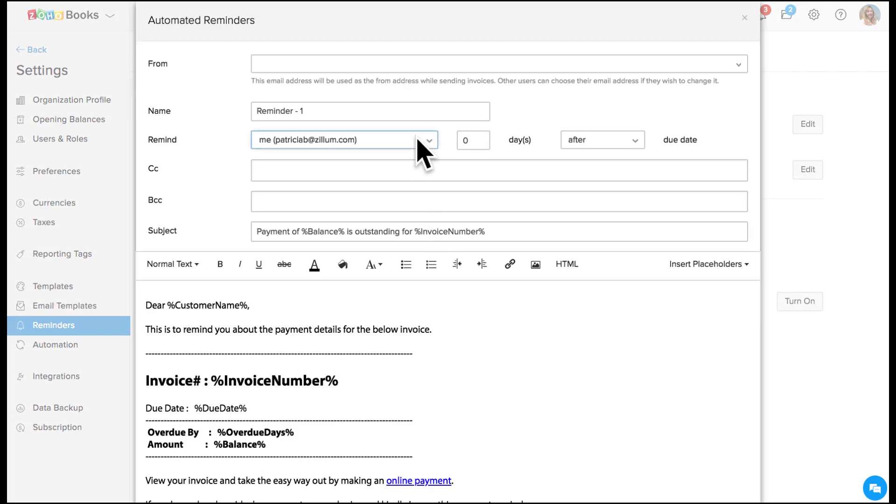
{"action": "left_click", "coordinate": [418, 141]}
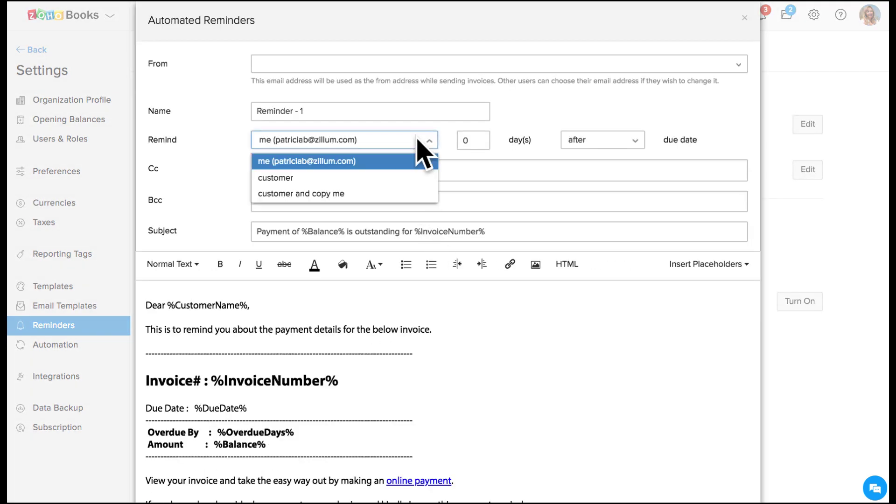
{"action": "left_click", "coordinate": [480, 143]}
{"action": "left_click", "coordinate": [592, 144]}
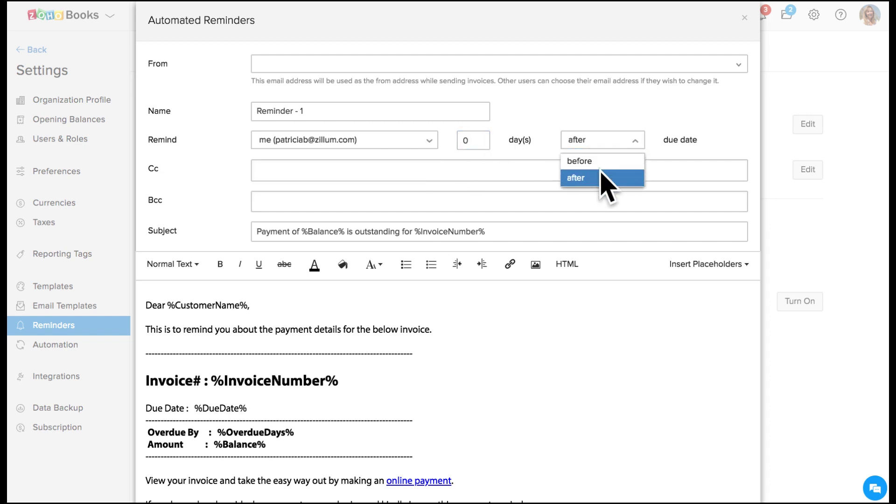
{"action": "left_click", "coordinate": [744, 17]}
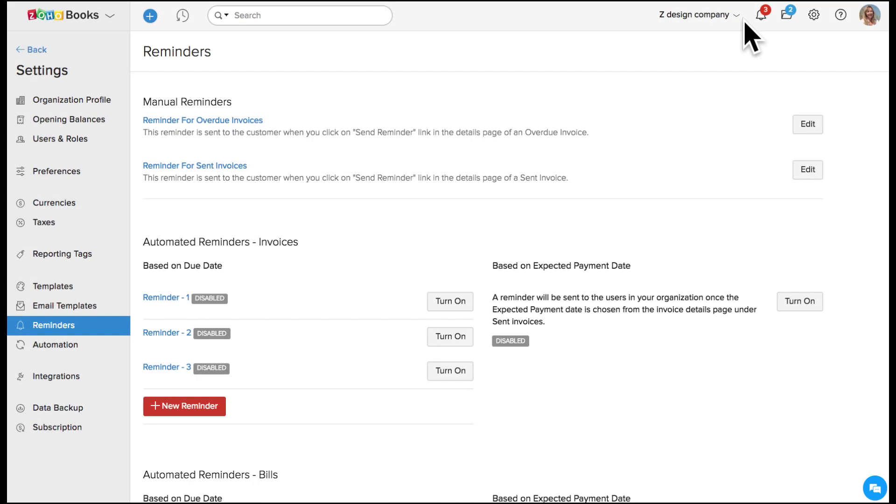
{"action": "left_click", "coordinate": [87, 345]}
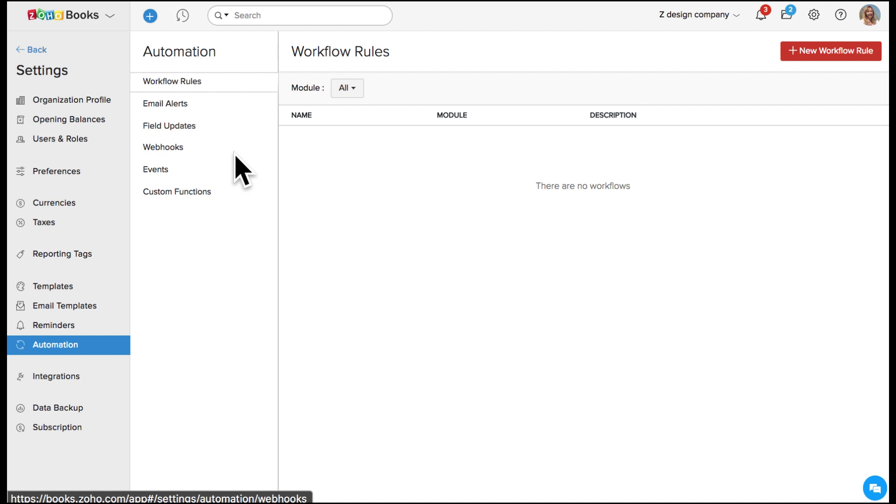
Step: Browse vendor payment gateways, Zoho apps, and third-party apps like Slack, Square and Avalara
{"action": "left_click", "coordinate": [102, 384]}
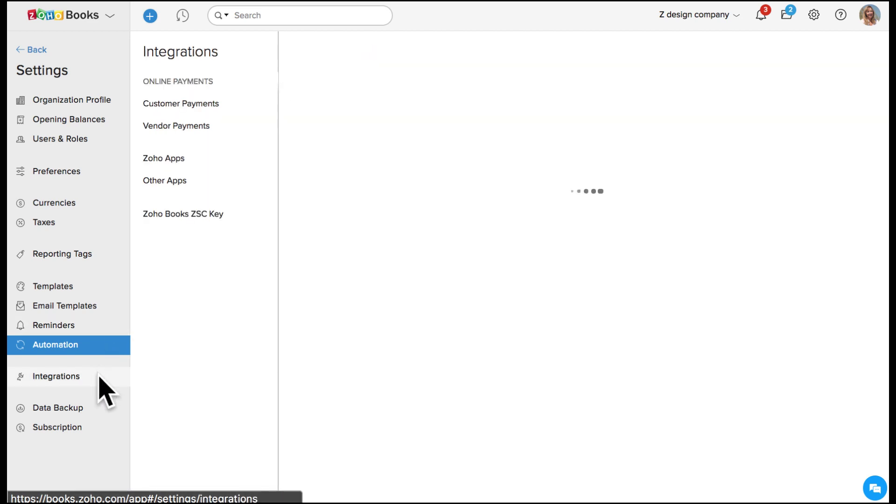
{"action": "scroll", "coordinate": [406, 294], "scroll_direction": "down", "scroll_amount": 4}
{"action": "scroll", "coordinate": [408, 294], "scroll_direction": "down", "scroll_amount": 3}
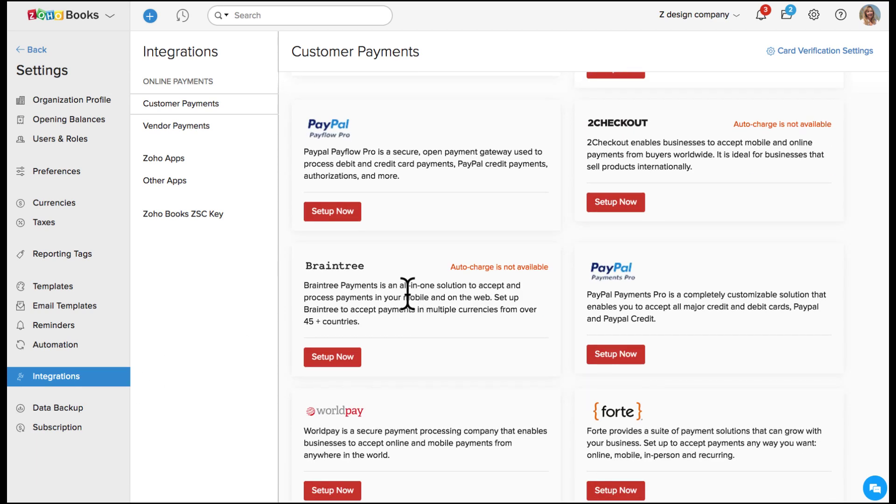
{"action": "left_click", "coordinate": [233, 127]}
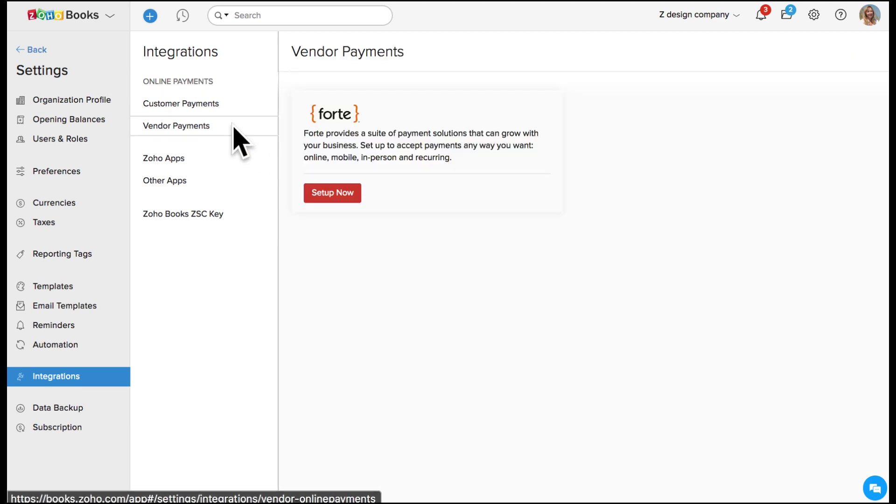
{"action": "left_click", "coordinate": [225, 160]}
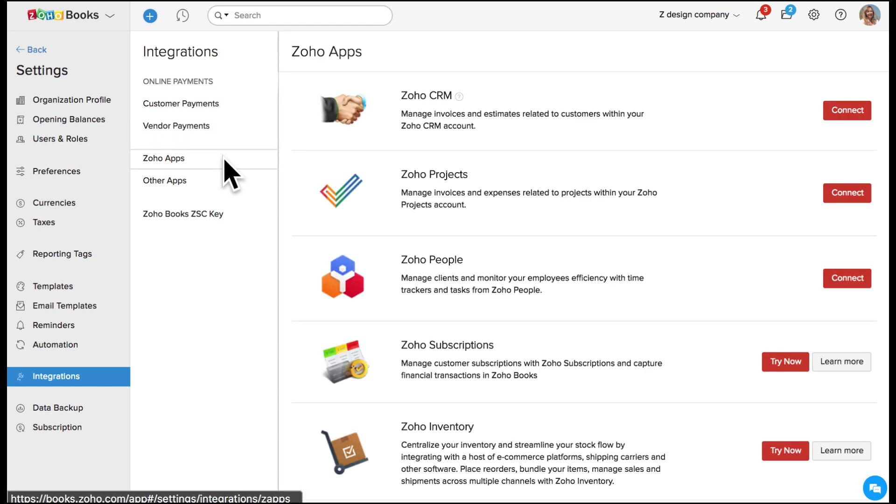
{"action": "scroll", "coordinate": [302, 226], "scroll_direction": "down", "scroll_amount": 2}
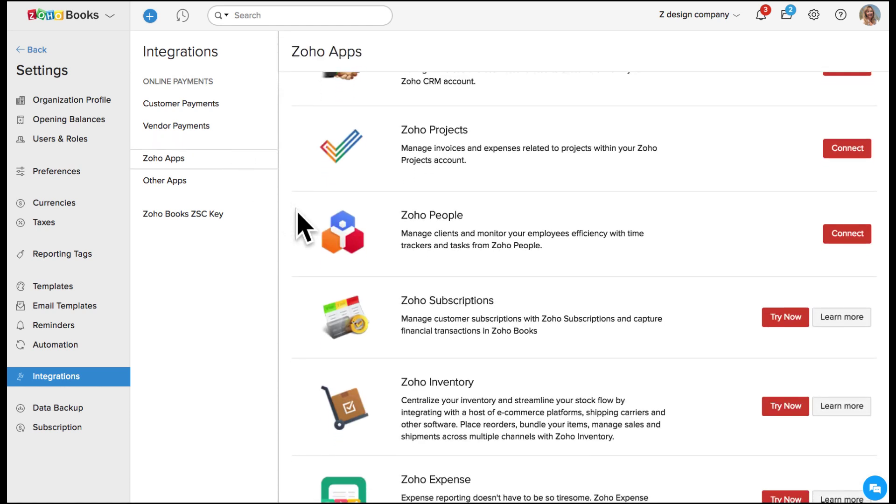
{"action": "scroll", "coordinate": [303, 226], "scroll_direction": "down", "scroll_amount": 1}
{"action": "scroll", "coordinate": [303, 227], "scroll_direction": "down", "scroll_amount": 1}
{"action": "scroll", "coordinate": [303, 226], "scroll_direction": "down", "scroll_amount": 1}
{"action": "scroll", "coordinate": [303, 226], "scroll_direction": "down", "scroll_amount": 1}
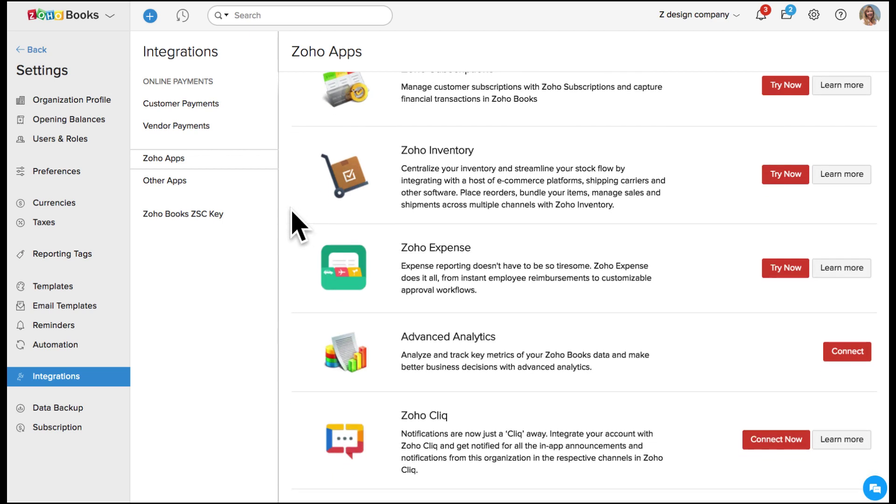
{"action": "left_click", "coordinate": [200, 184]}
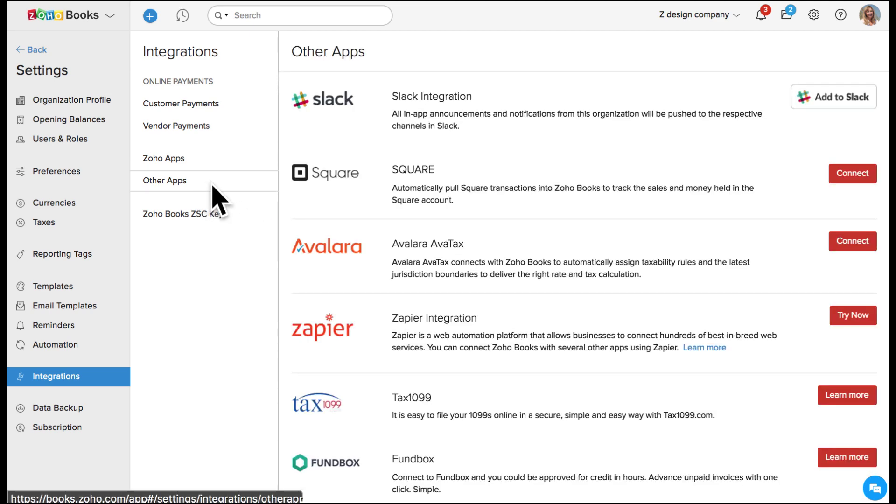
{"action": "scroll", "coordinate": [324, 259], "scroll_direction": "down", "scroll_amount": 3}
{"action": "scroll", "coordinate": [325, 257], "scroll_direction": "up", "scroll_amount": 3}
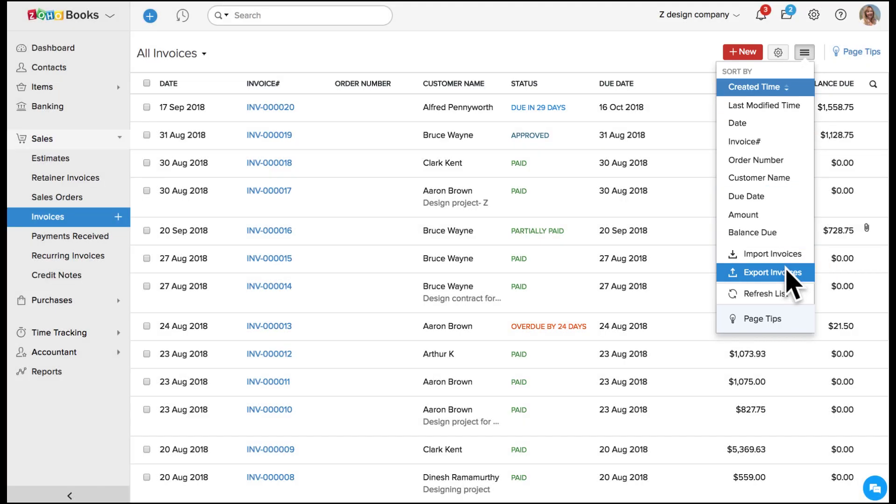
Step: Open the invoice export form, then view the completed 20 Aug 2018 CSV backup
{"action": "left_click", "coordinate": [786, 272]}
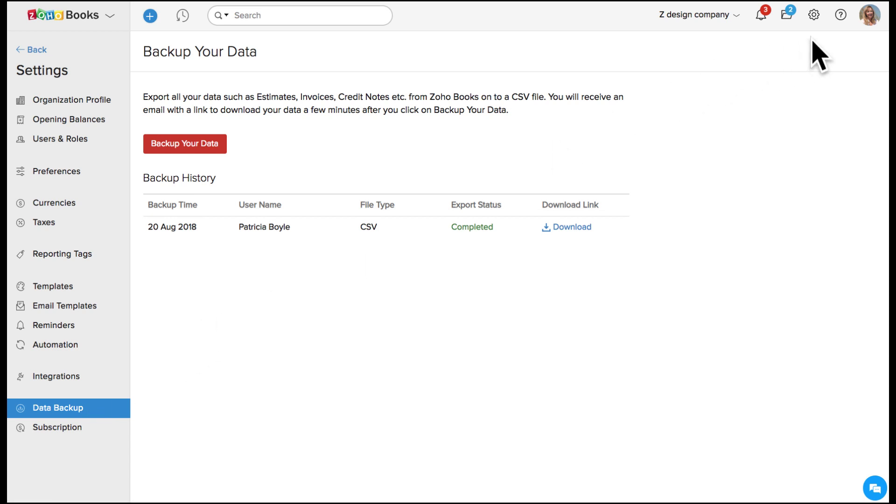
Step: Open the Help & Support resources, then the support email form and live chat window
{"action": "left_click", "coordinate": [840, 15]}
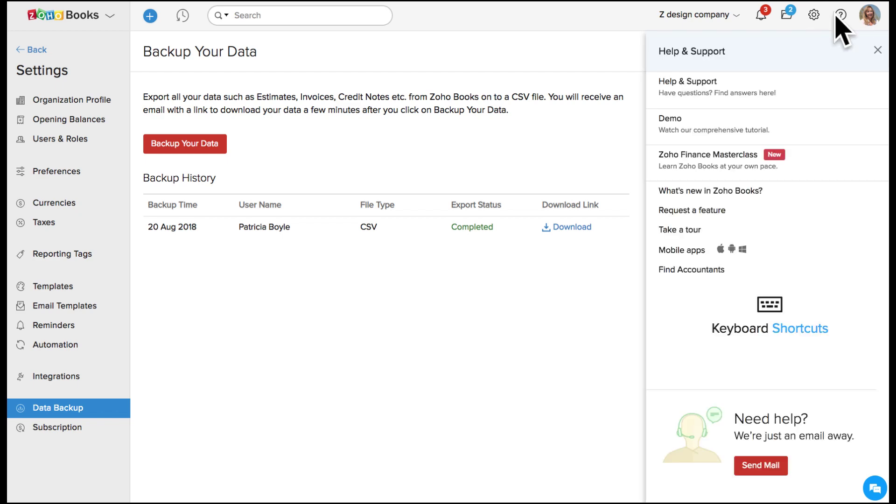
{"action": "left_click", "coordinate": [838, 95]}
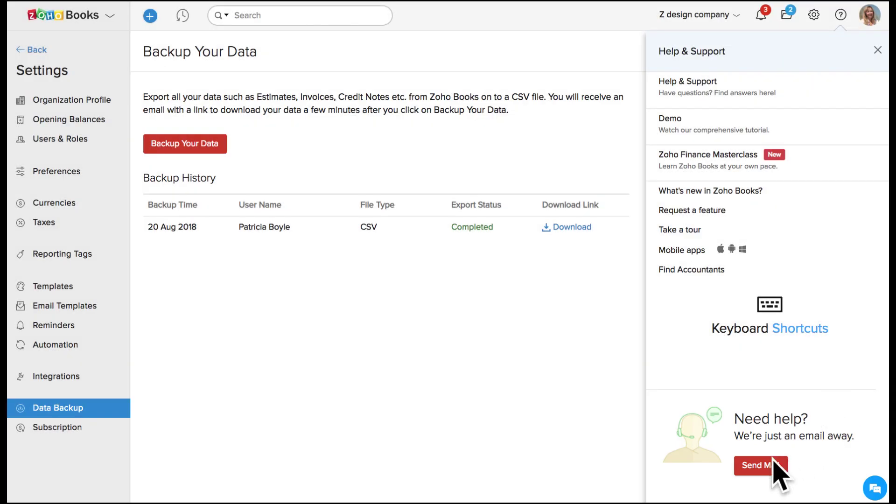
{"action": "left_click", "coordinate": [774, 465]}
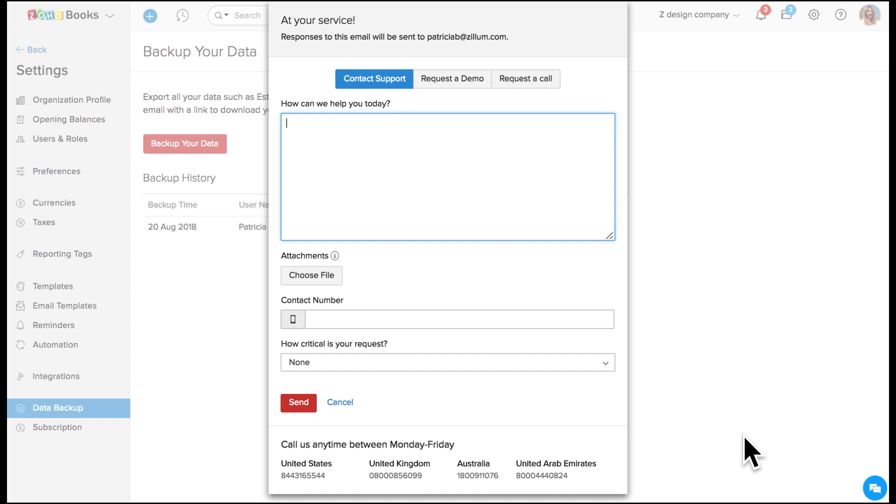
{"action": "left_click", "coordinate": [875, 488]}
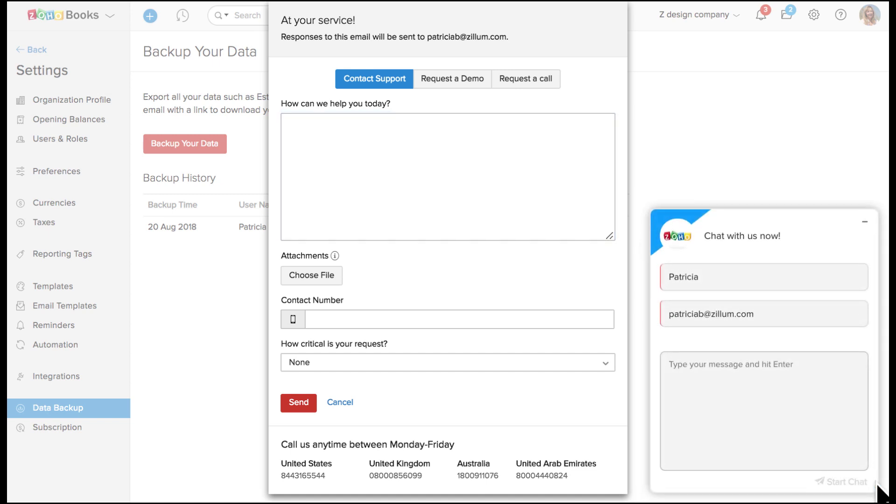